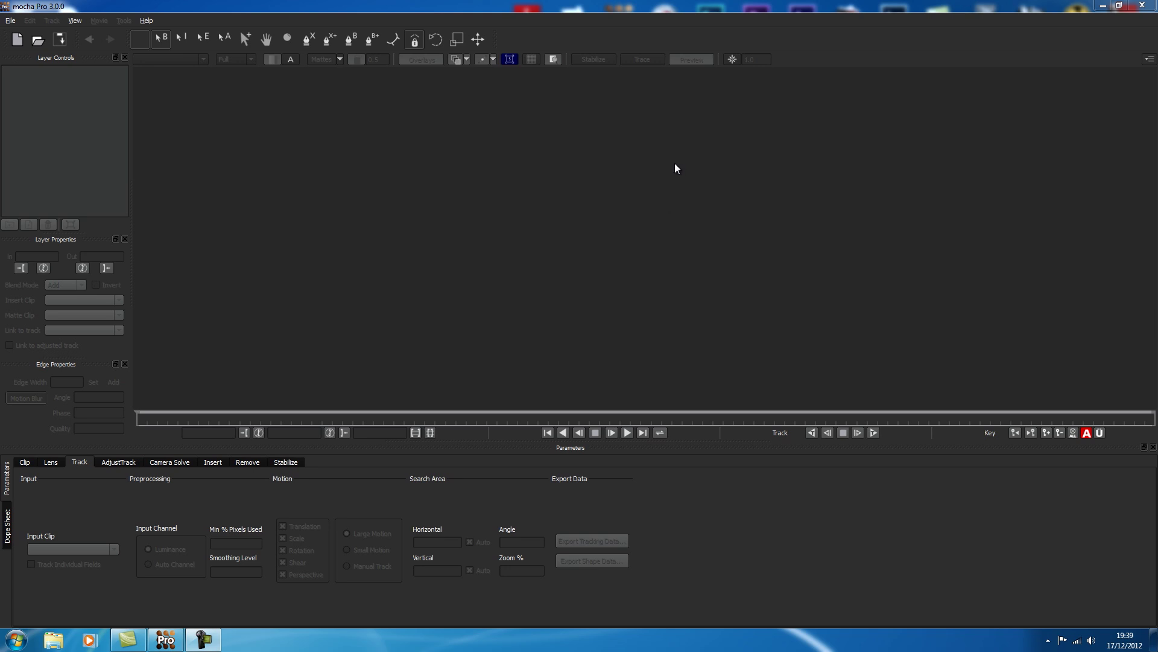
Step: Create a new project from the K007_C011_0129UU sequence (frames 2516–2556, 25 fps), overwriting the old file
left_click(11, 22)
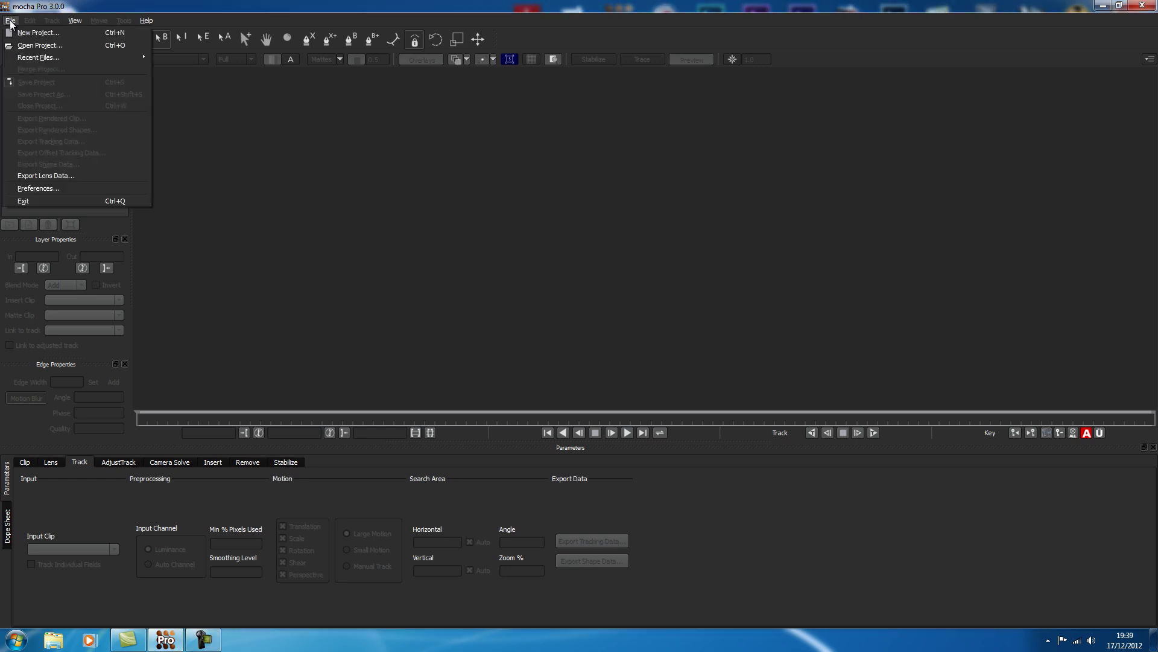
left_click(29, 38)
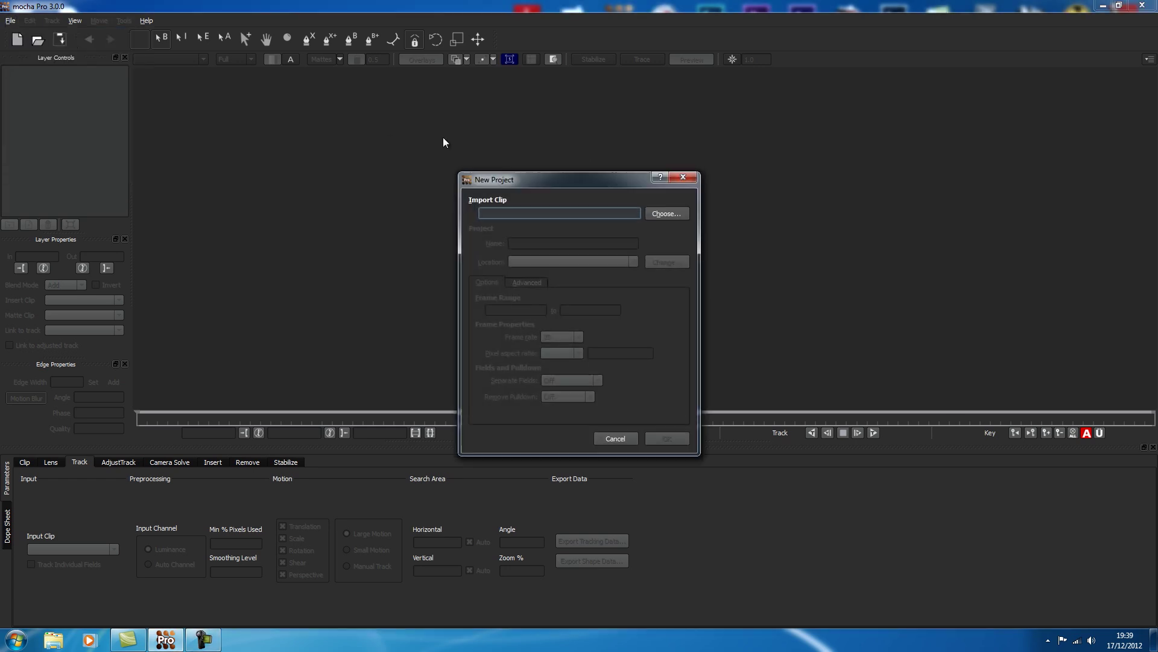
left_click(669, 213)
left_click(660, 299)
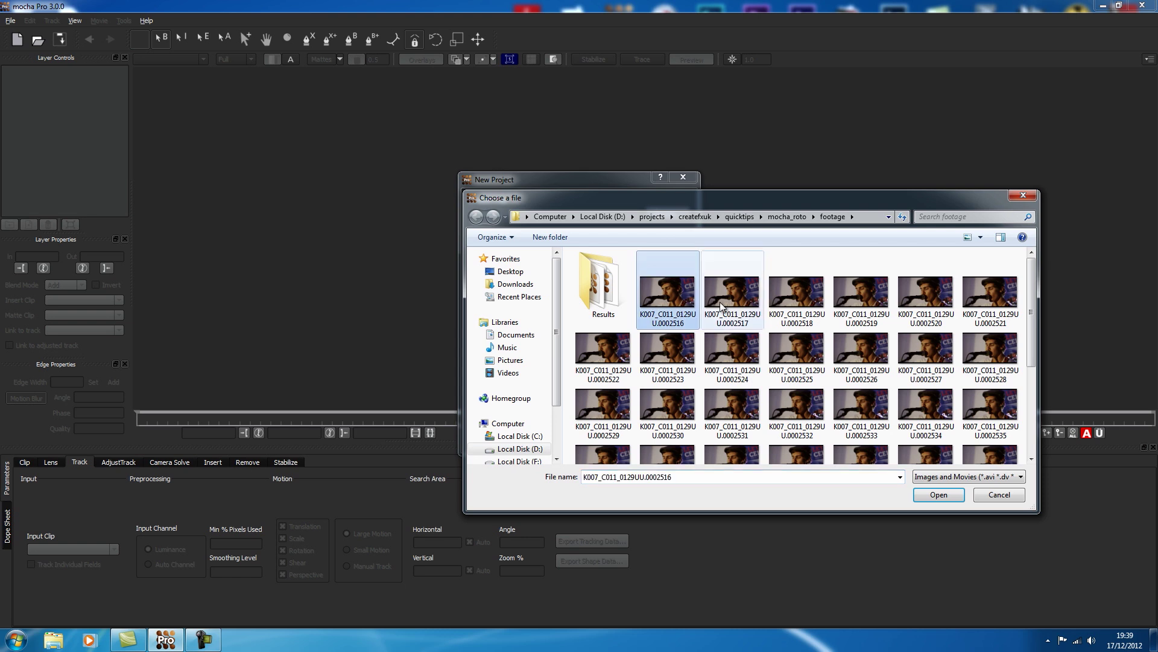
left_click(941, 492)
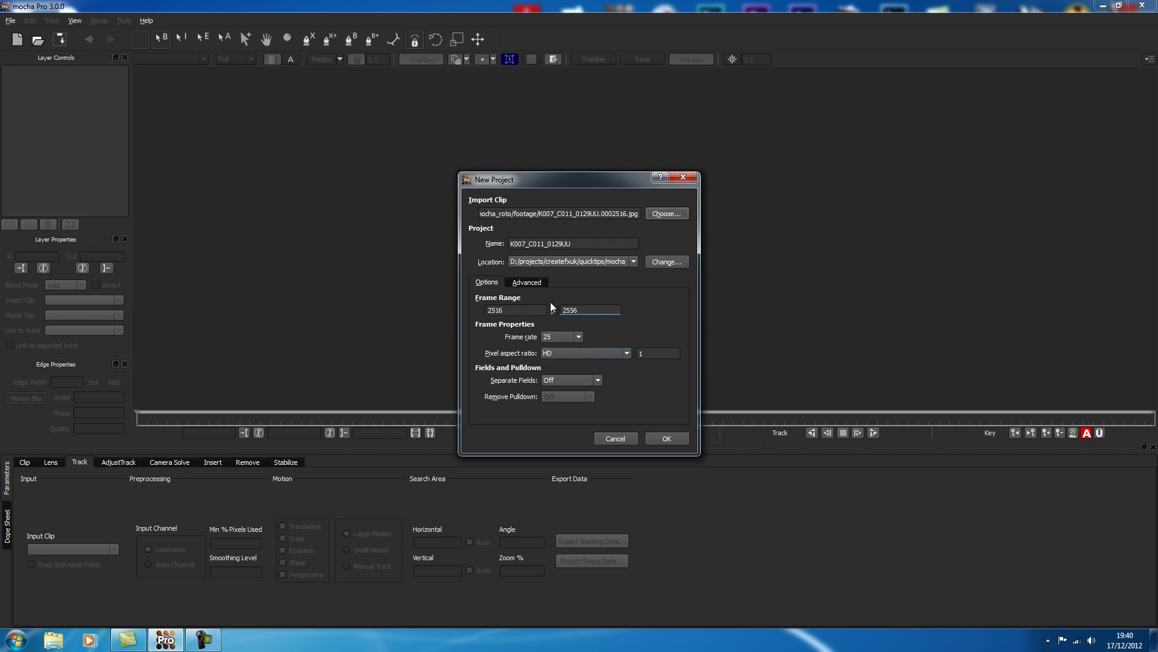
left_click(534, 282)
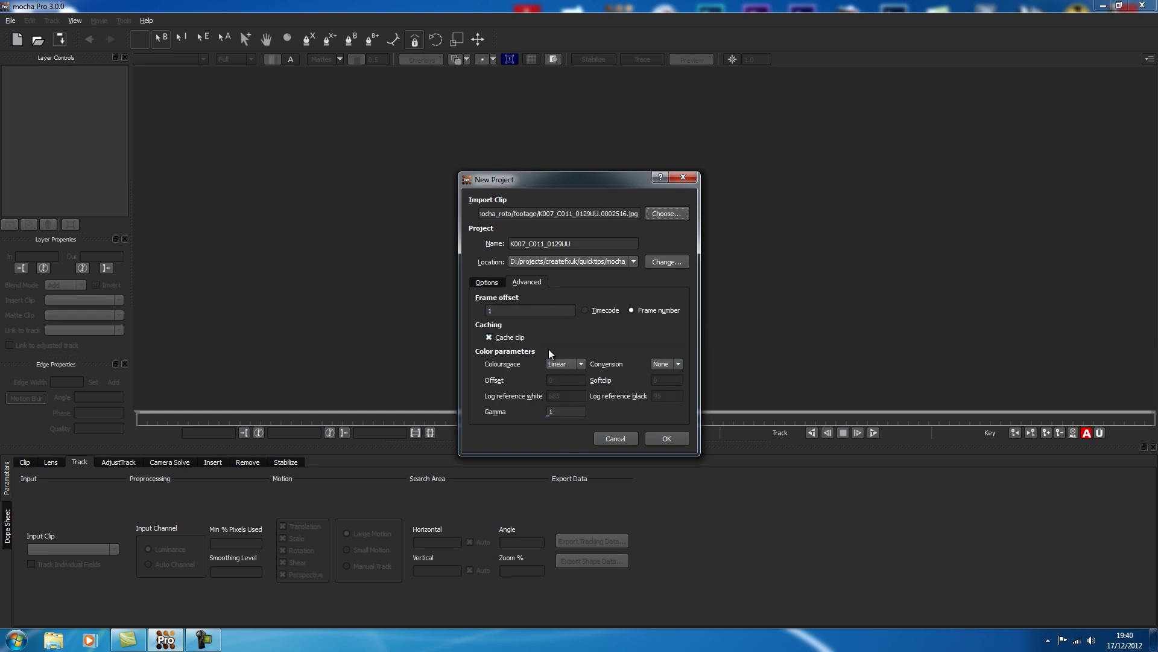
left_click(663, 438)
left_click(597, 331)
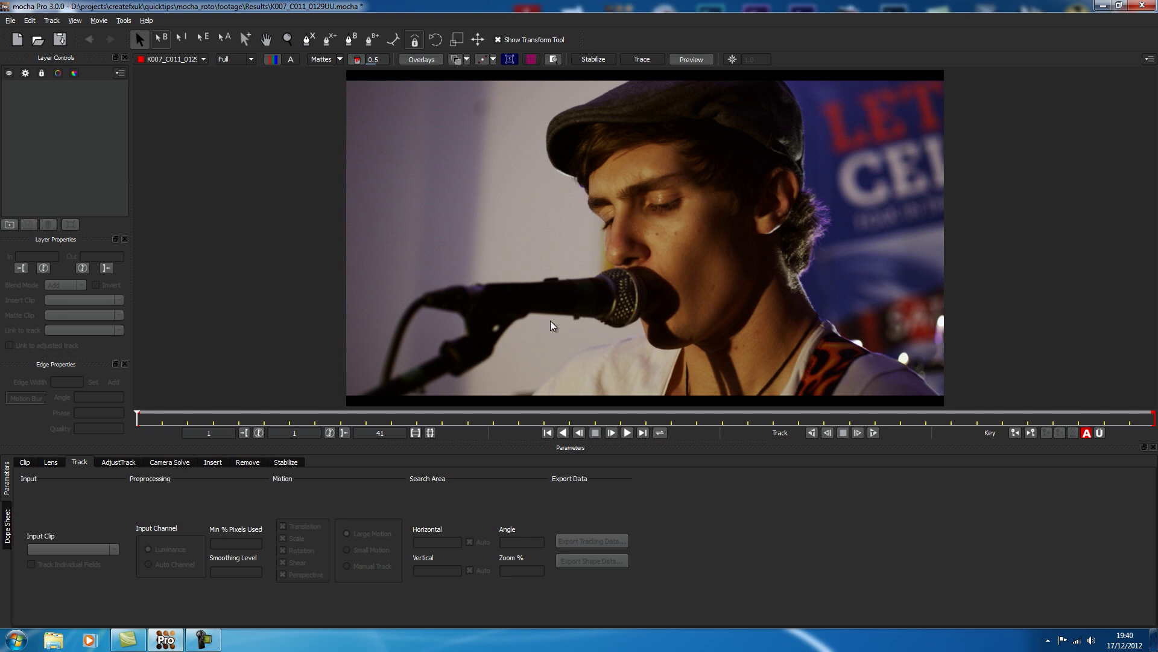
Step: With the X-Spline tool, place shape points along the microphone's back end and top edge
left_click(309, 40)
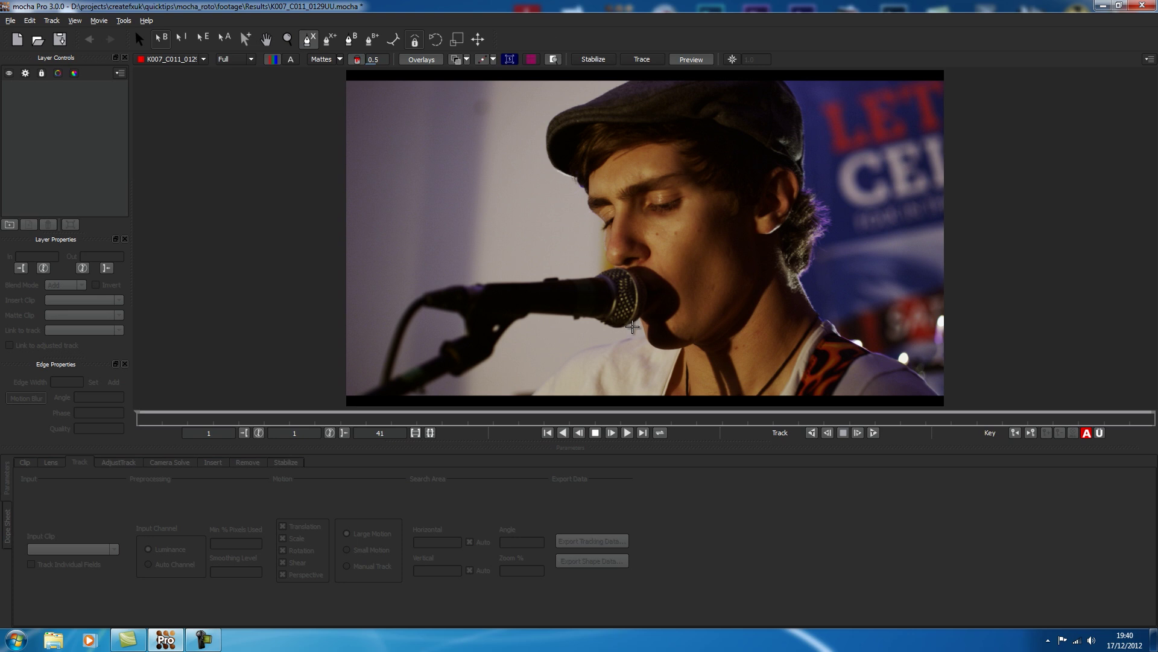
scroll(627, 320, "up", 6)
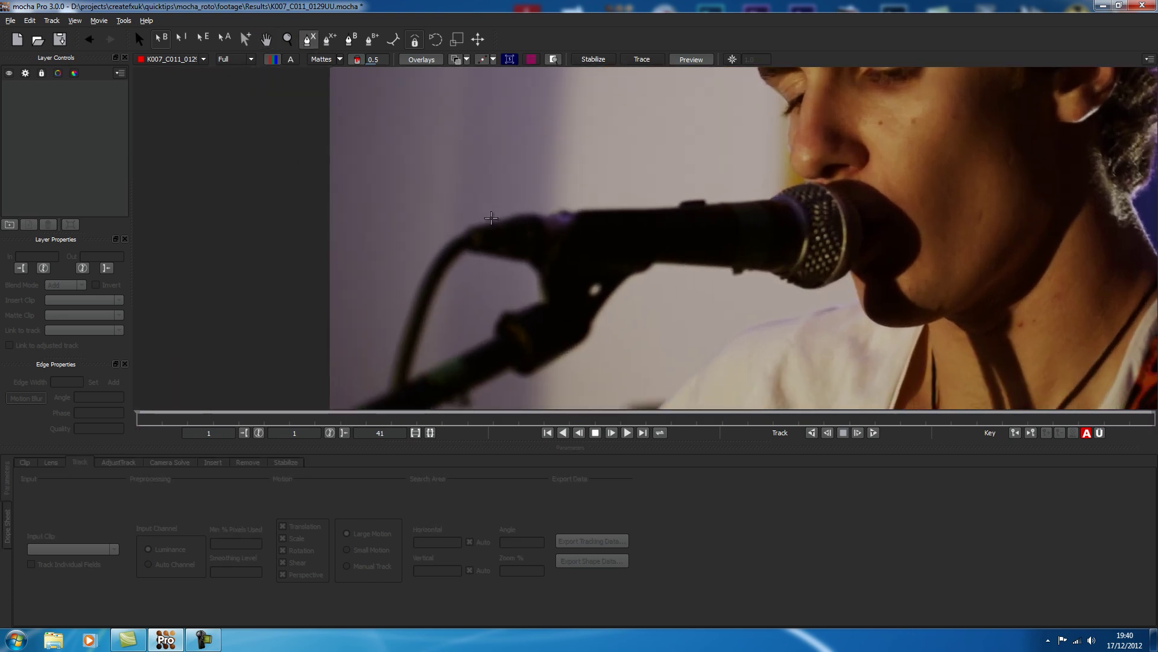
left_click(454, 228)
left_click(476, 222)
left_click(542, 205)
left_click(610, 204)
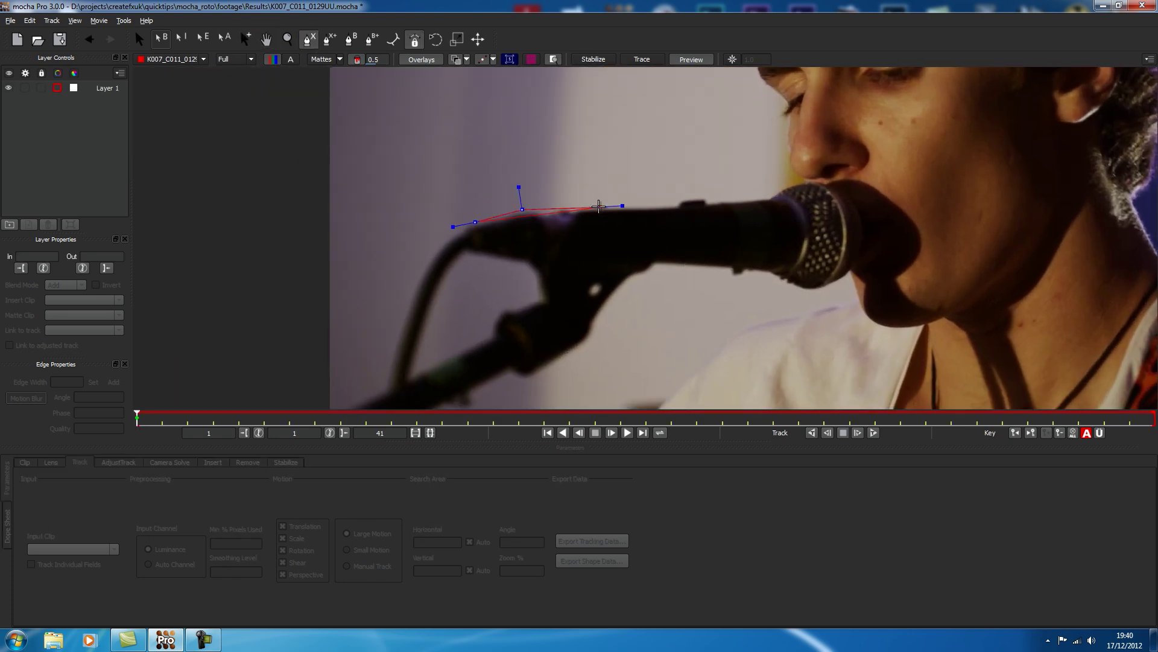
left_click(687, 197)
left_click(704, 196)
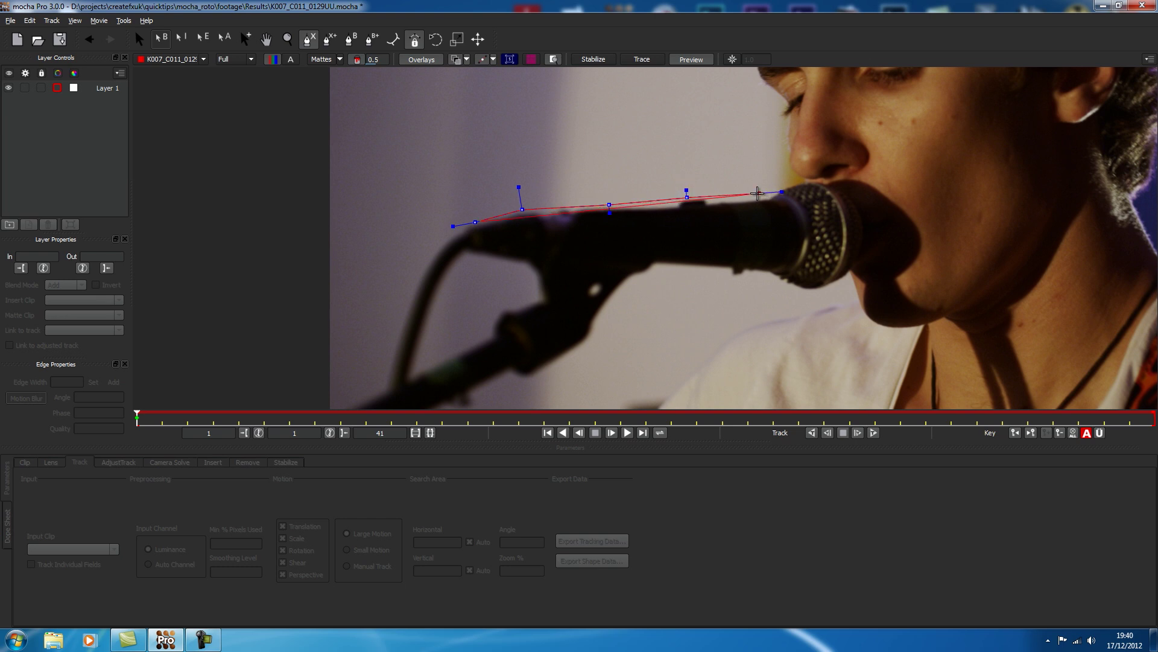
Step: Add points around the mic's front end and underside, then close the shape
left_click(757, 195)
left_click(771, 280)
left_click(666, 269)
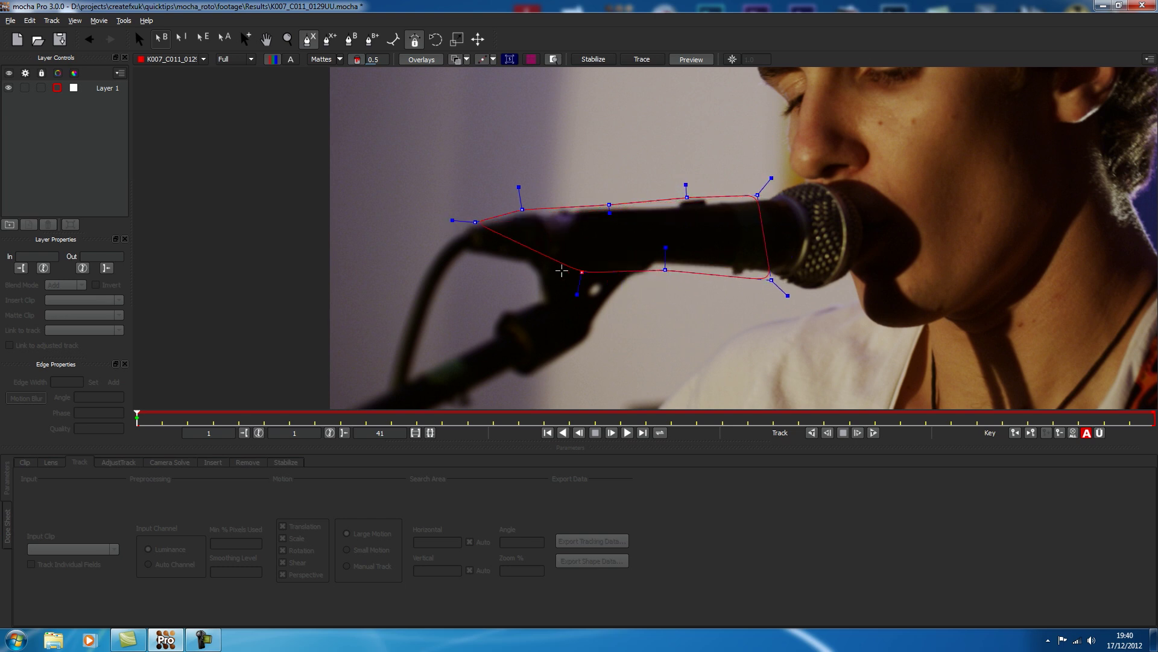
left_click(471, 264)
right_click(462, 254)
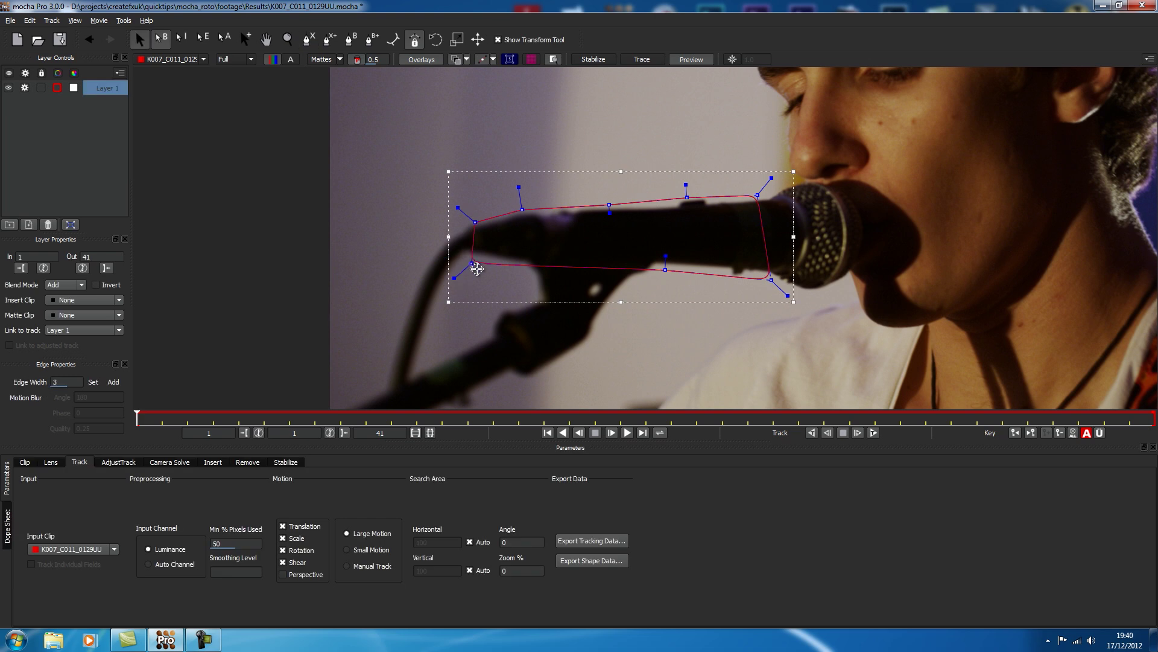
Step: Fit the shape's points onto the mic edges and track Layer 1 forward through 41 frames
left_click_drag(663, 273, 665, 269)
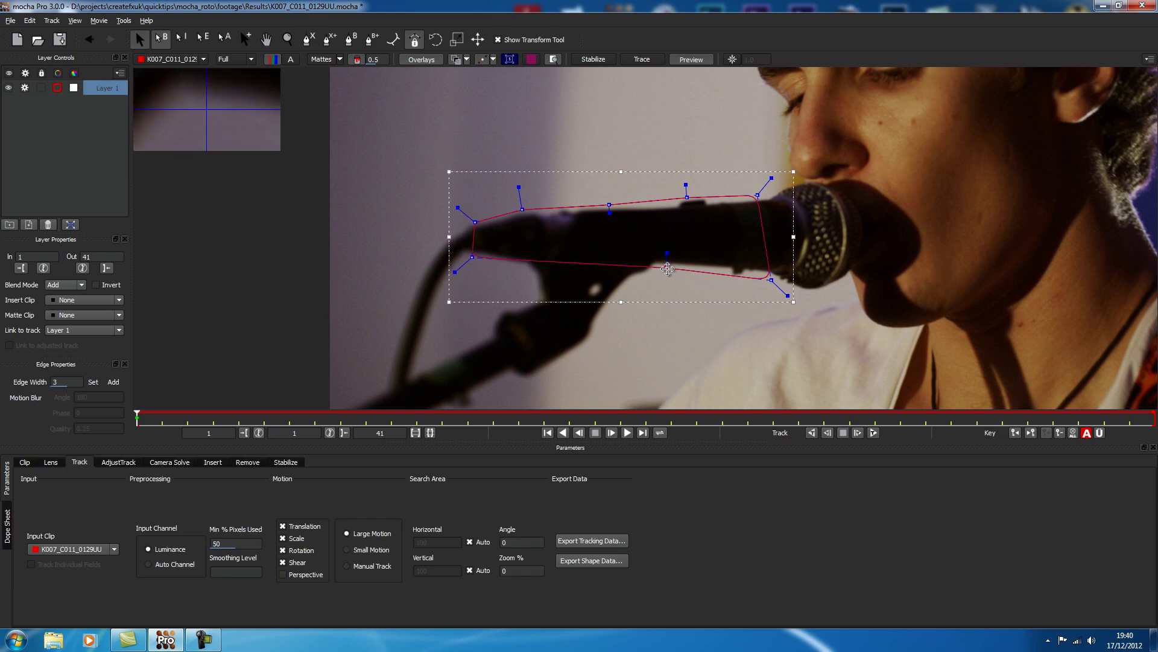
left_click_drag(771, 279, 770, 277)
left_click_drag(756, 193, 764, 192)
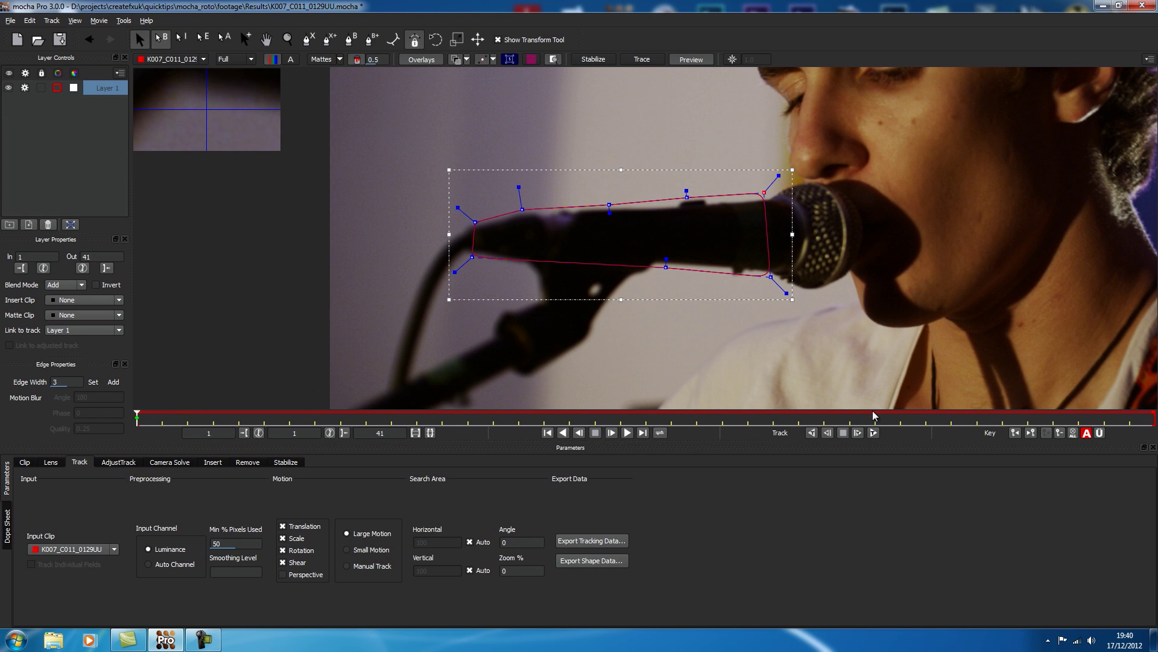
left_click(873, 433)
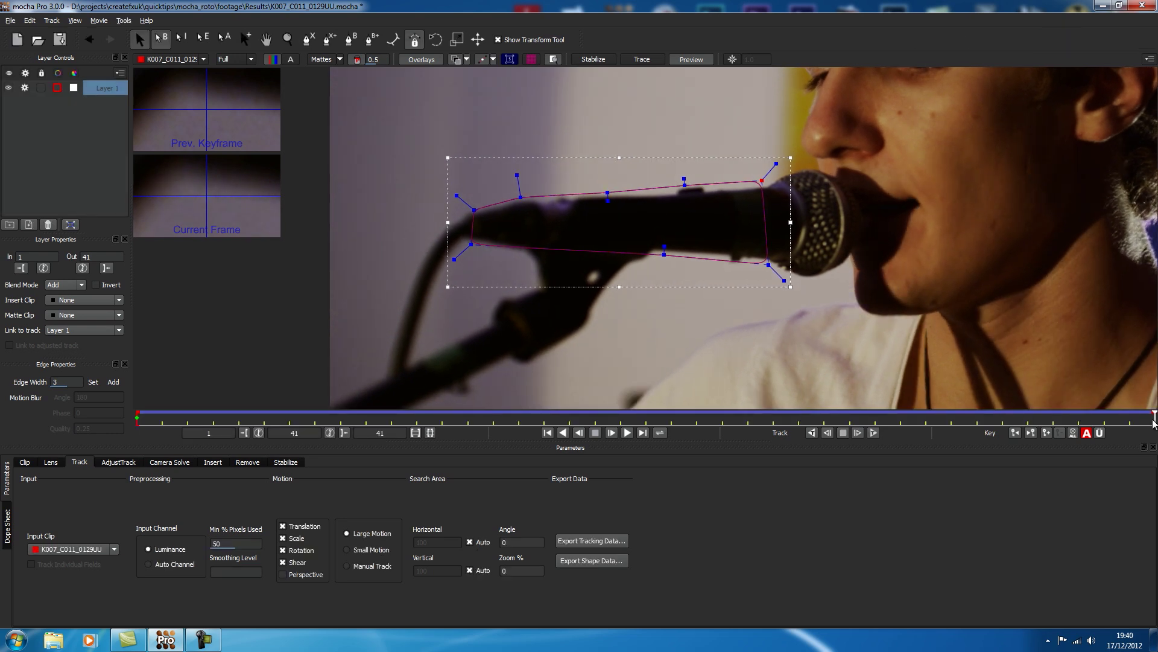
Step: Play back the clip to check the track and widen the Layer Controls panel
left_click(627, 433)
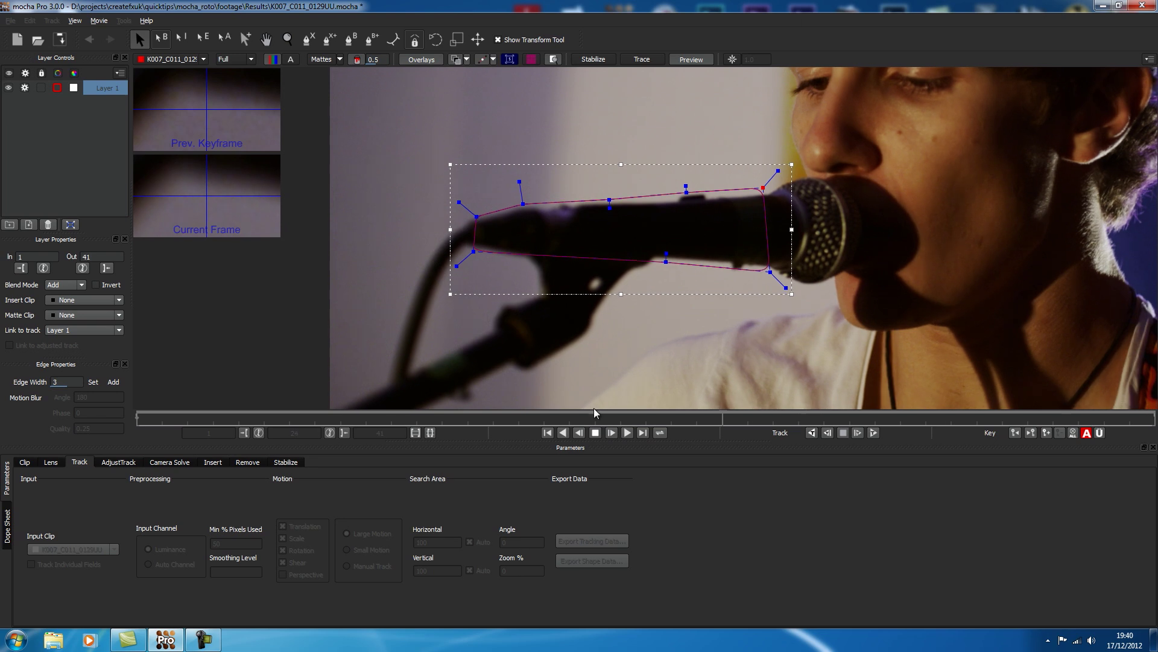
left_click(595, 433)
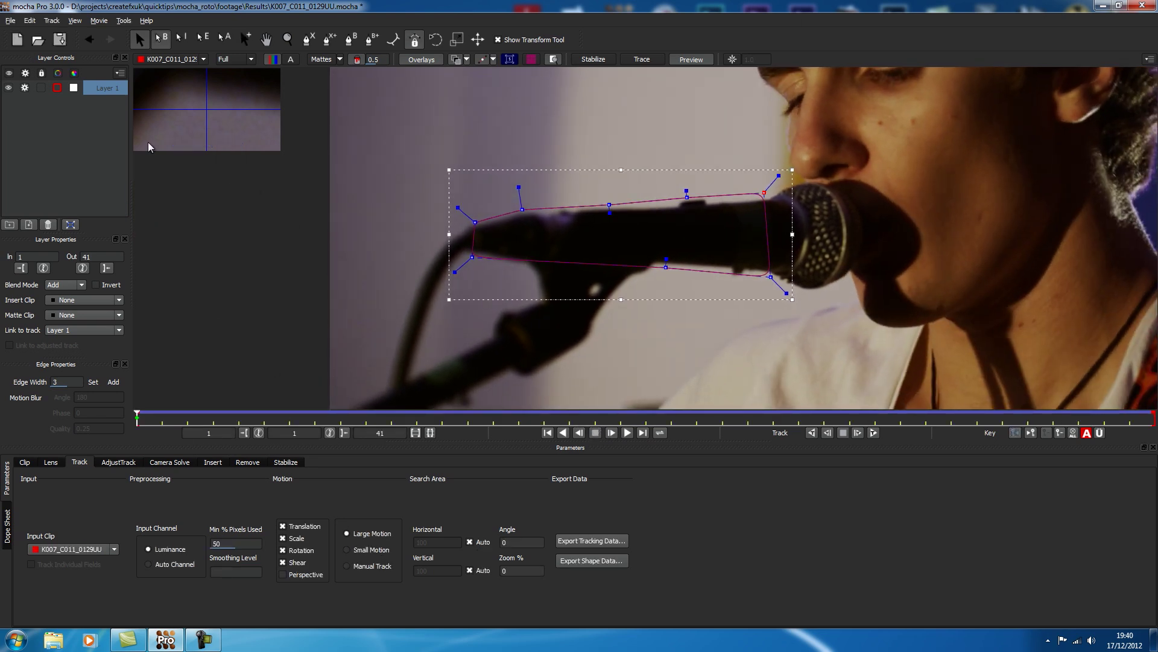
left_click_drag(128, 98, 185, 103)
Step: Rename Layer 1 to microphone_track, turn off its tracking and hide its shape
double_click(117, 87)
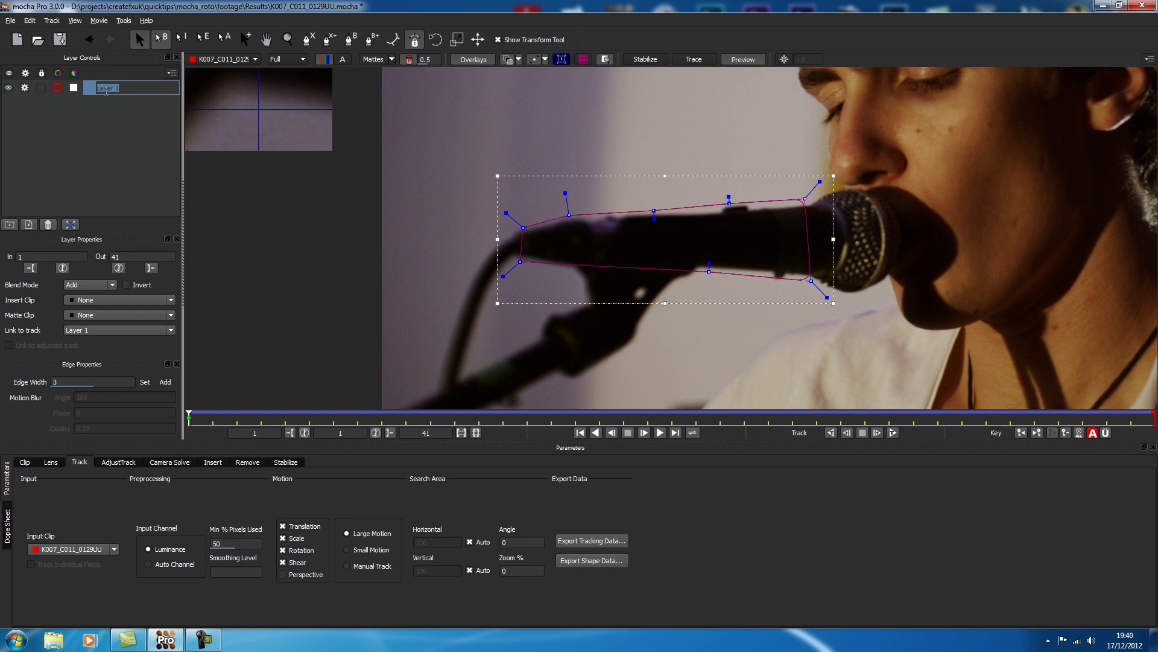
type("microphone_track")
left_click(117, 128)
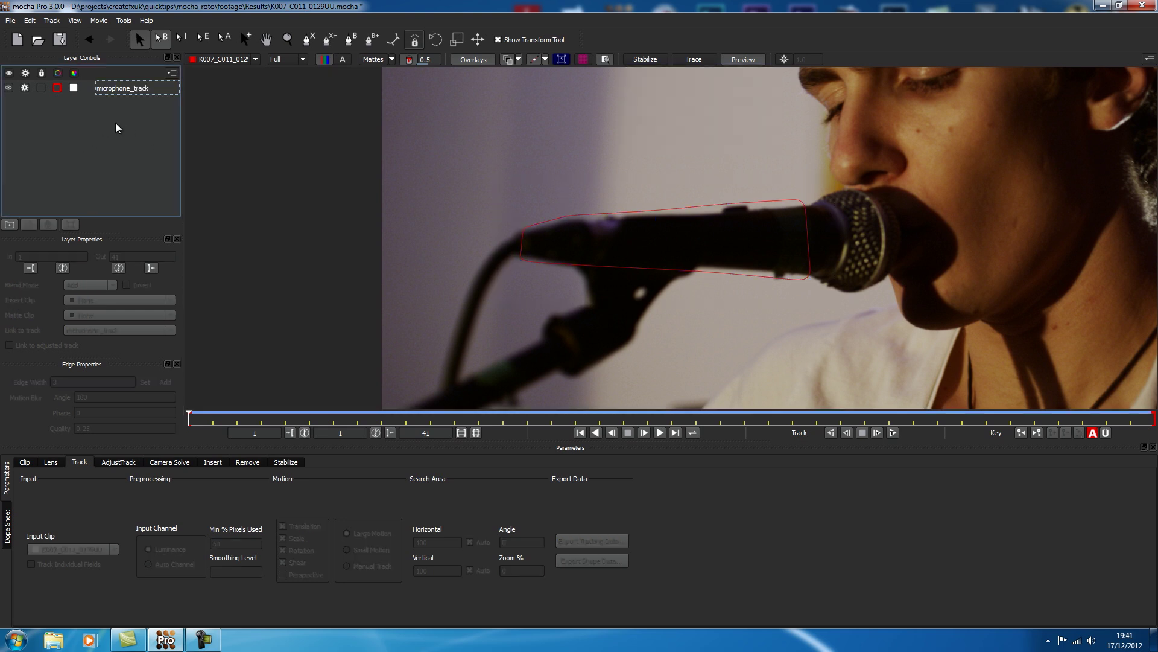
left_click(26, 87)
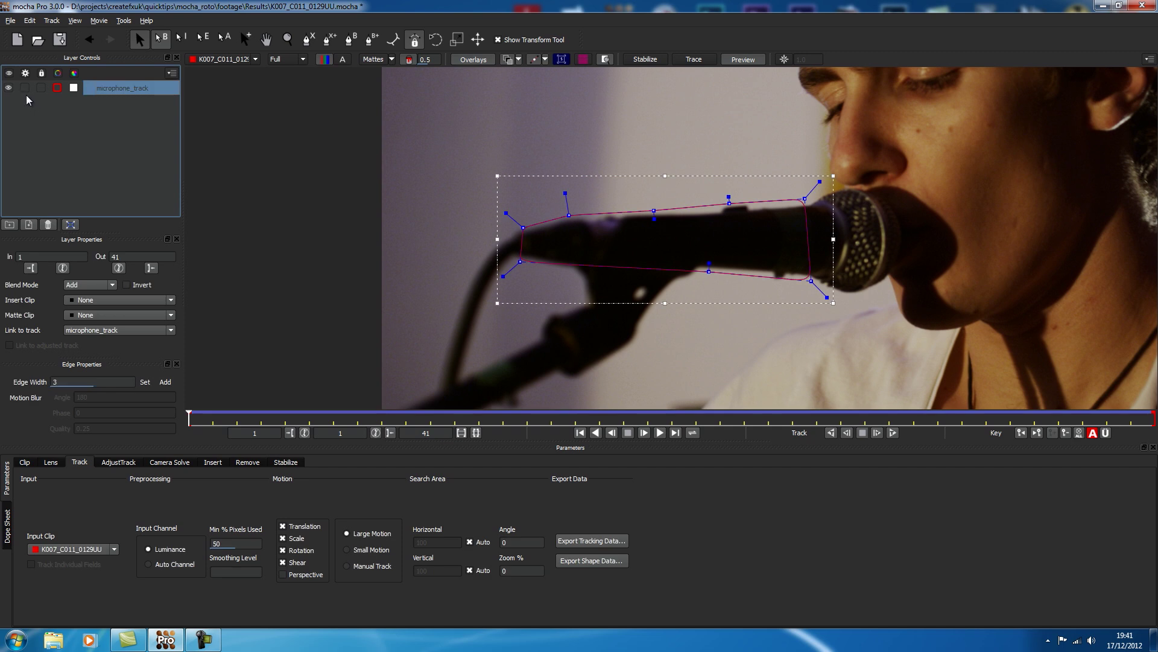
left_click(8, 89)
Step: Start a second X-spline shape along the microphone's back end and top edge
left_click(450, 191)
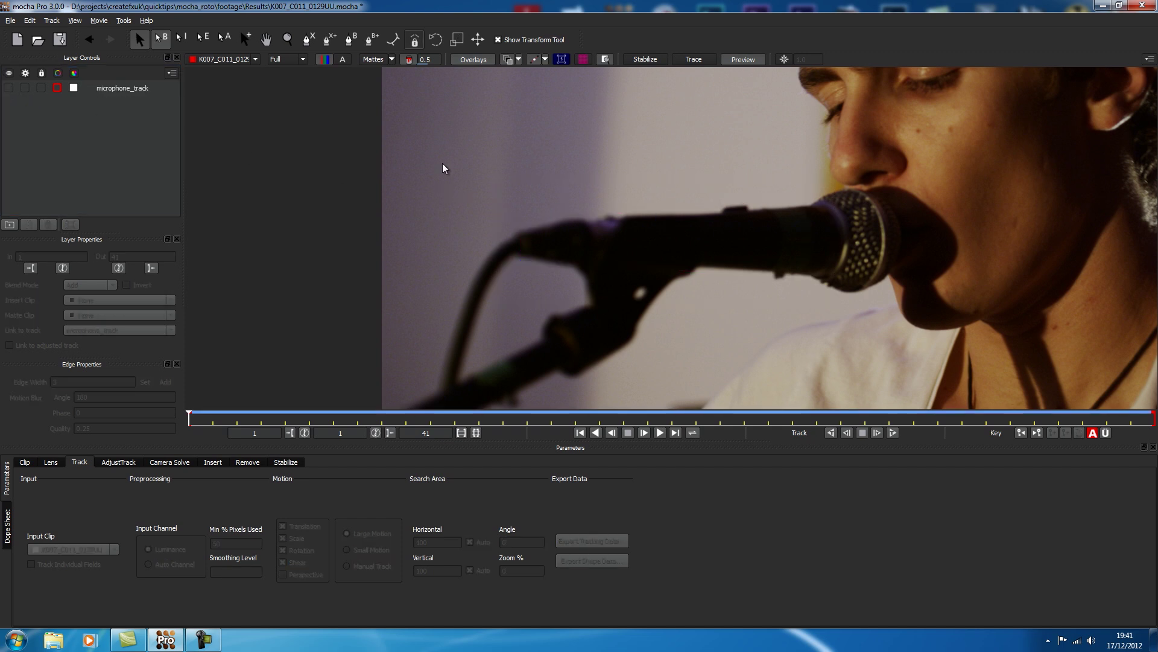
left_click(310, 39)
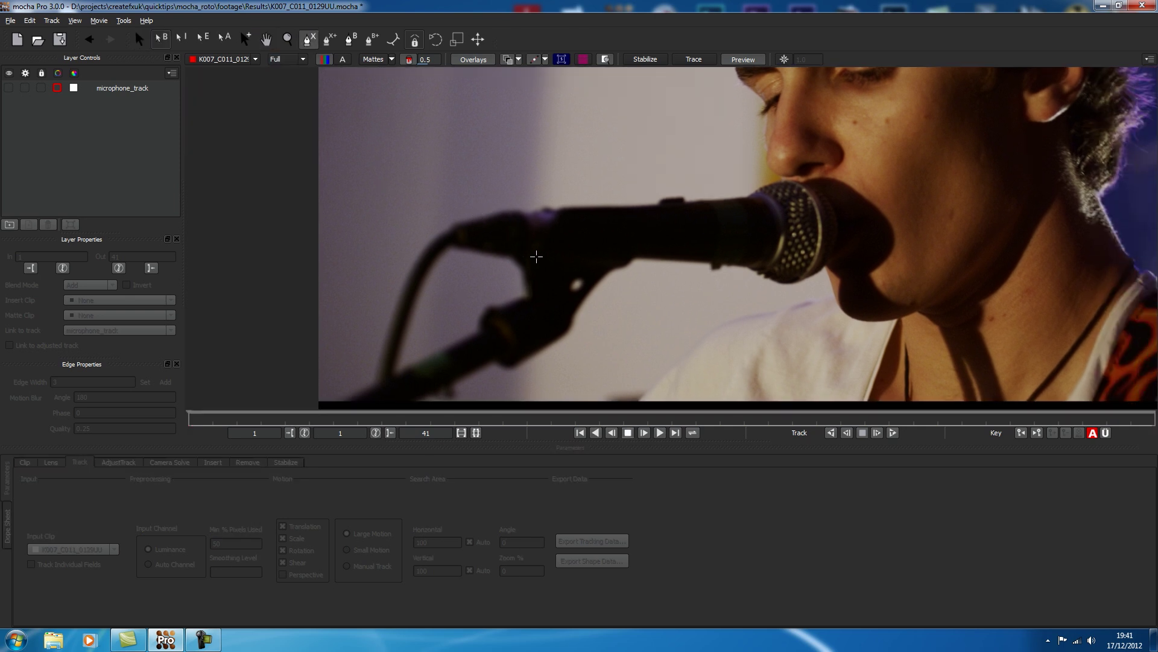
scroll(543, 268, "up", 4)
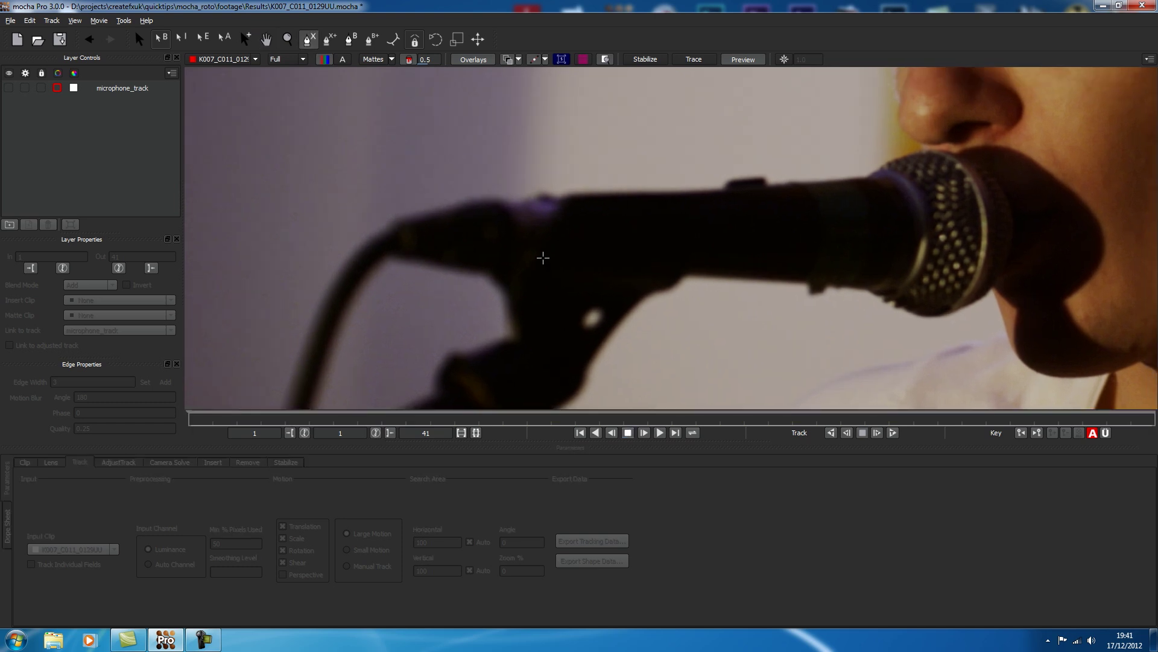
left_click(404, 222)
left_click(474, 212)
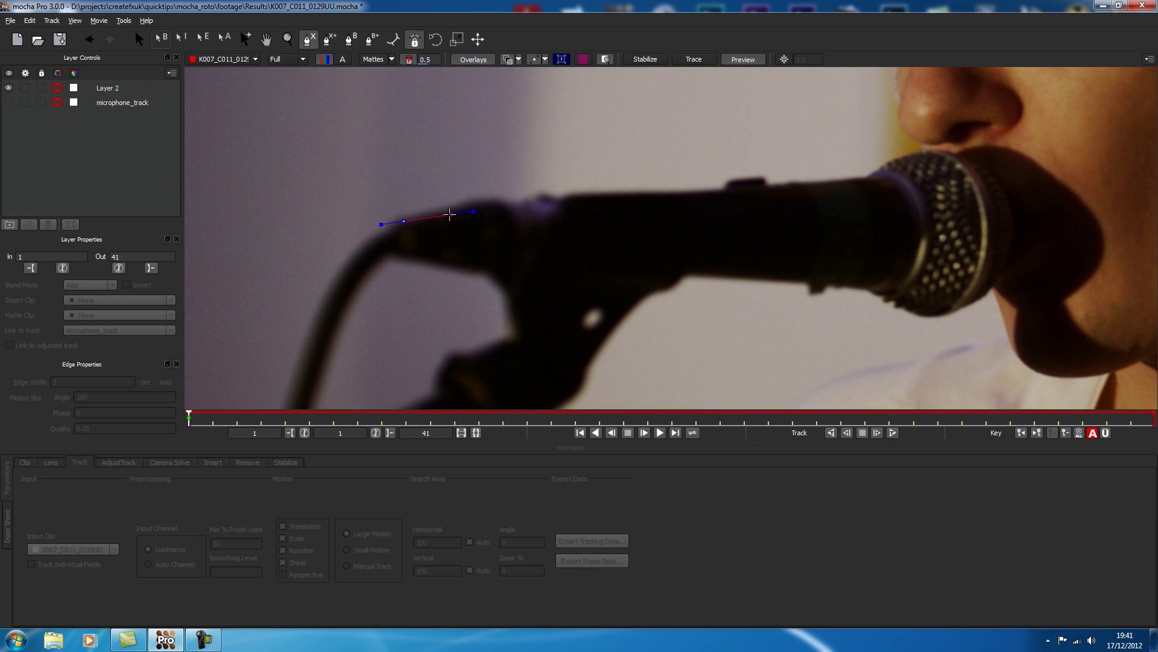
left_click(476, 203)
left_click(512, 201)
left_click(574, 194)
left_click(689, 196)
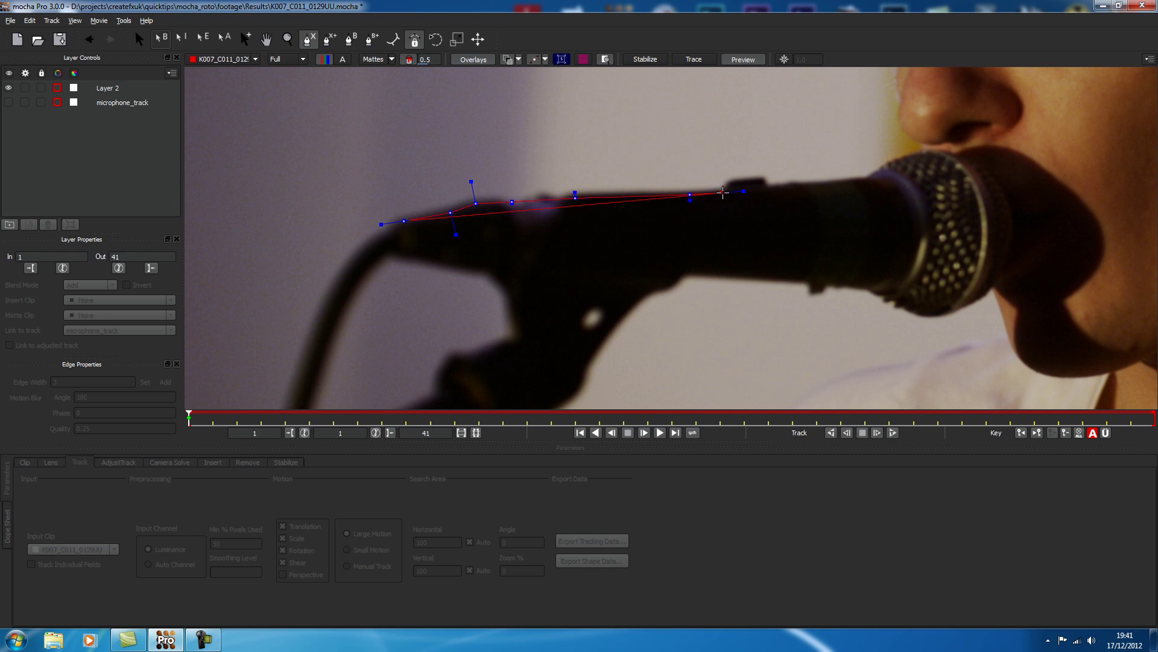
Step: Wrap points around the microphone head and lower edge, then close the second shape
left_click(789, 182)
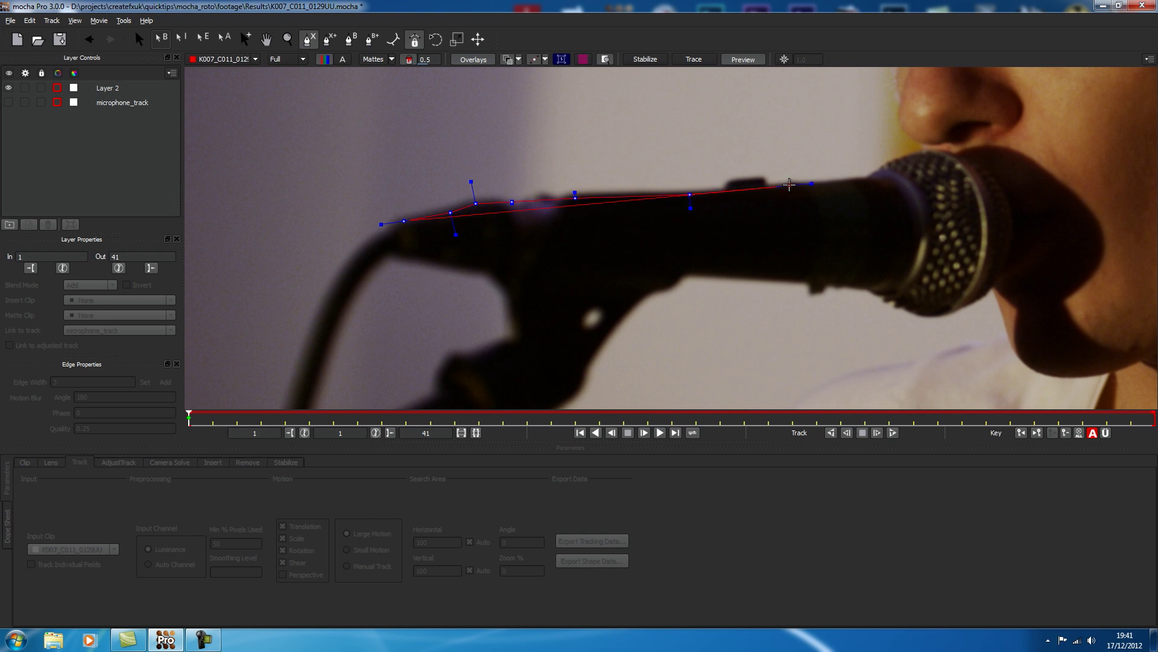
left_click(881, 178)
left_click(925, 234)
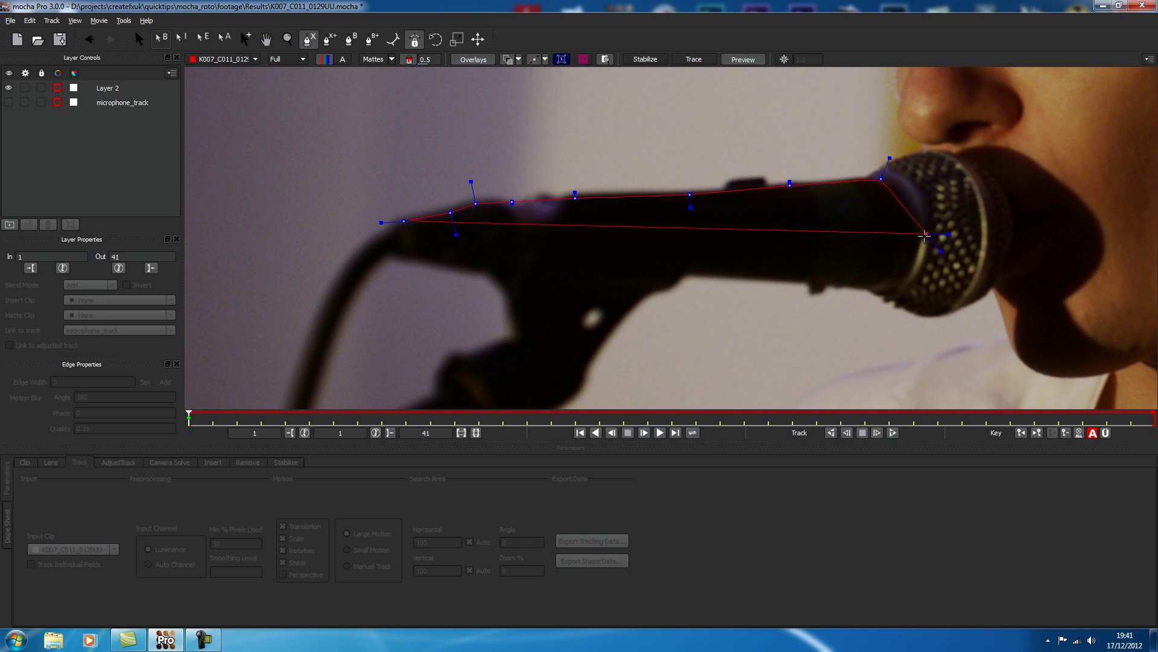
left_click(874, 289)
left_click(829, 282)
left_click(689, 271)
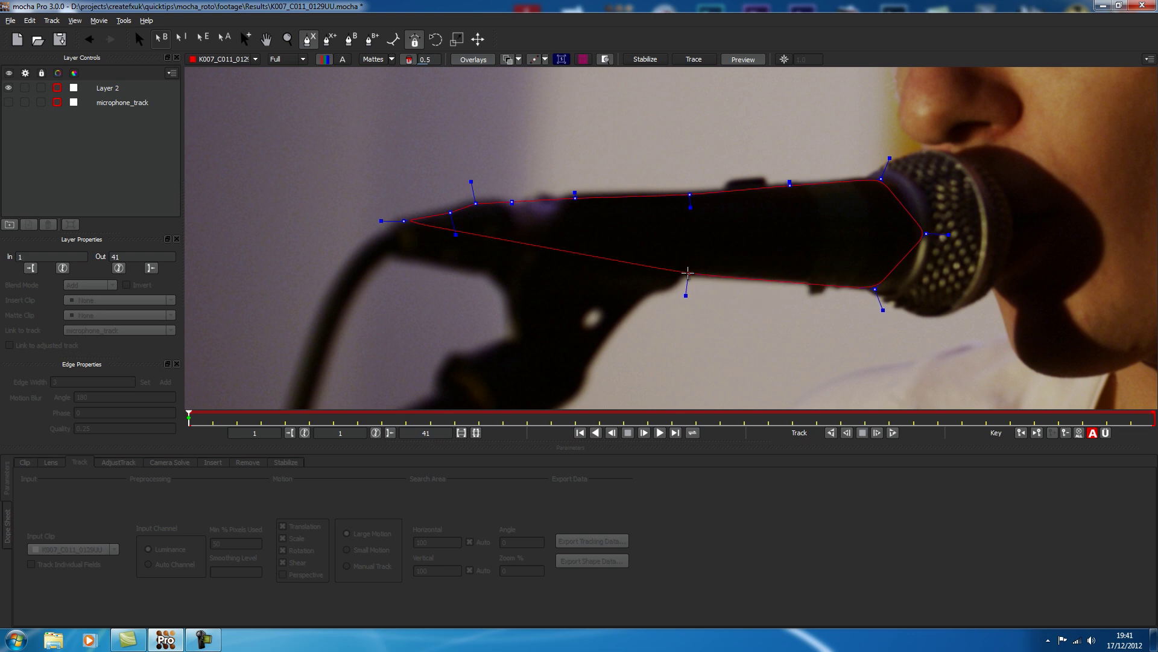
left_click(401, 256)
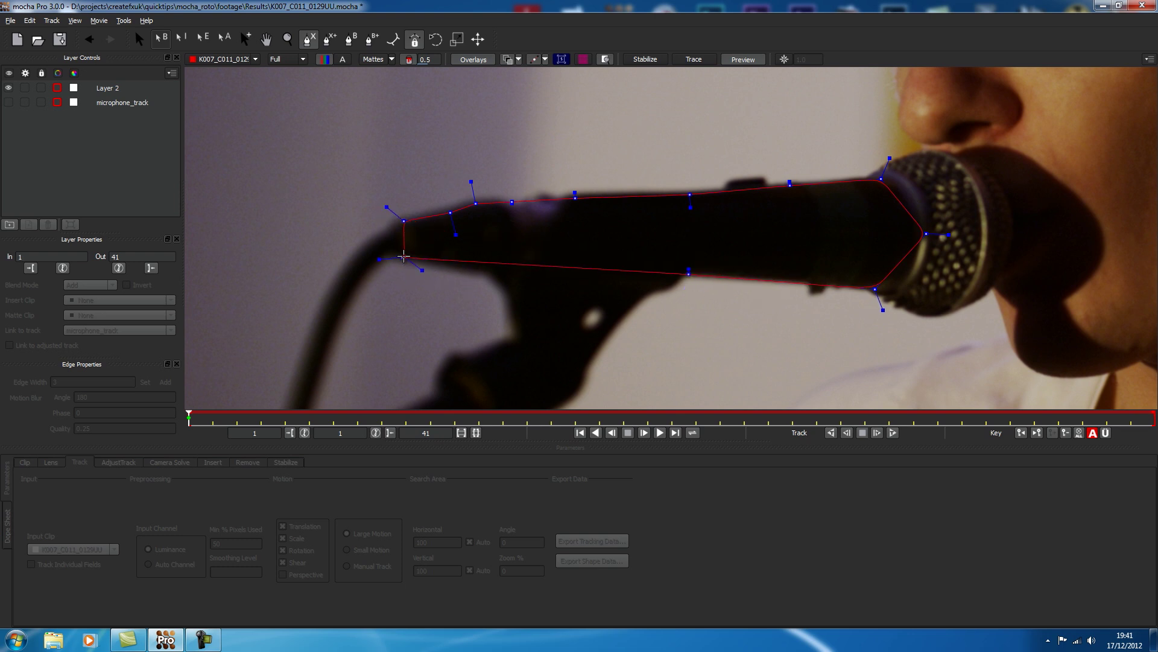
right_click(401, 258)
Step: Fit the lower corners and top curve onto the mic edges and rename the layer microphone
left_click_drag(401, 261, 398, 263)
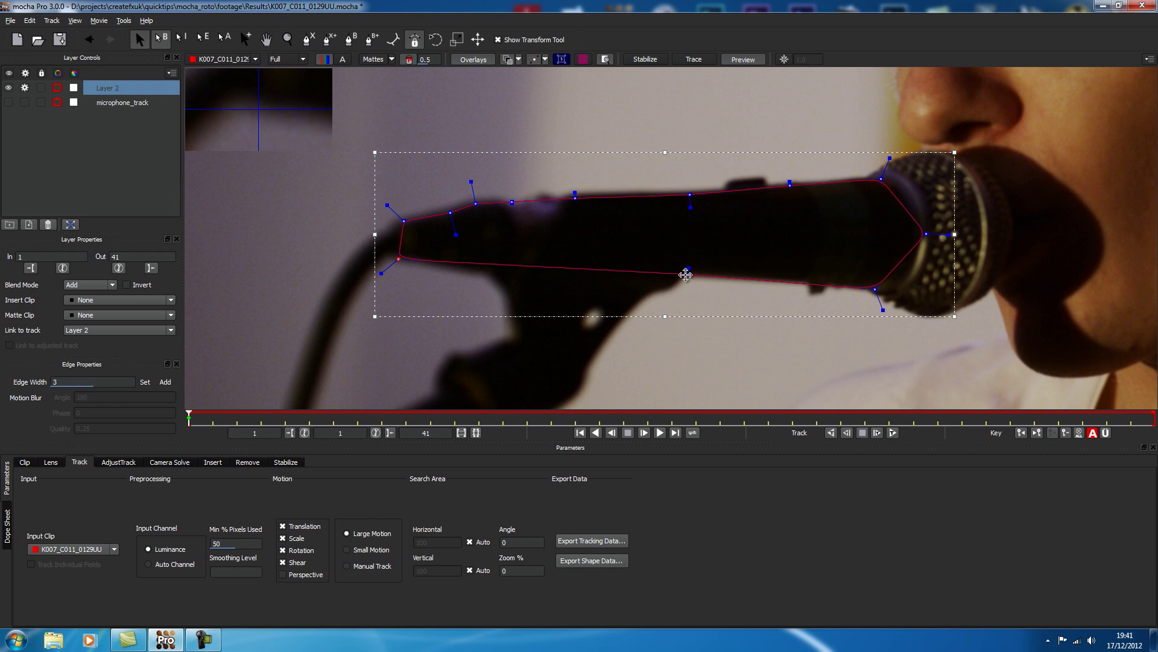
left_click_drag(879, 287, 892, 290)
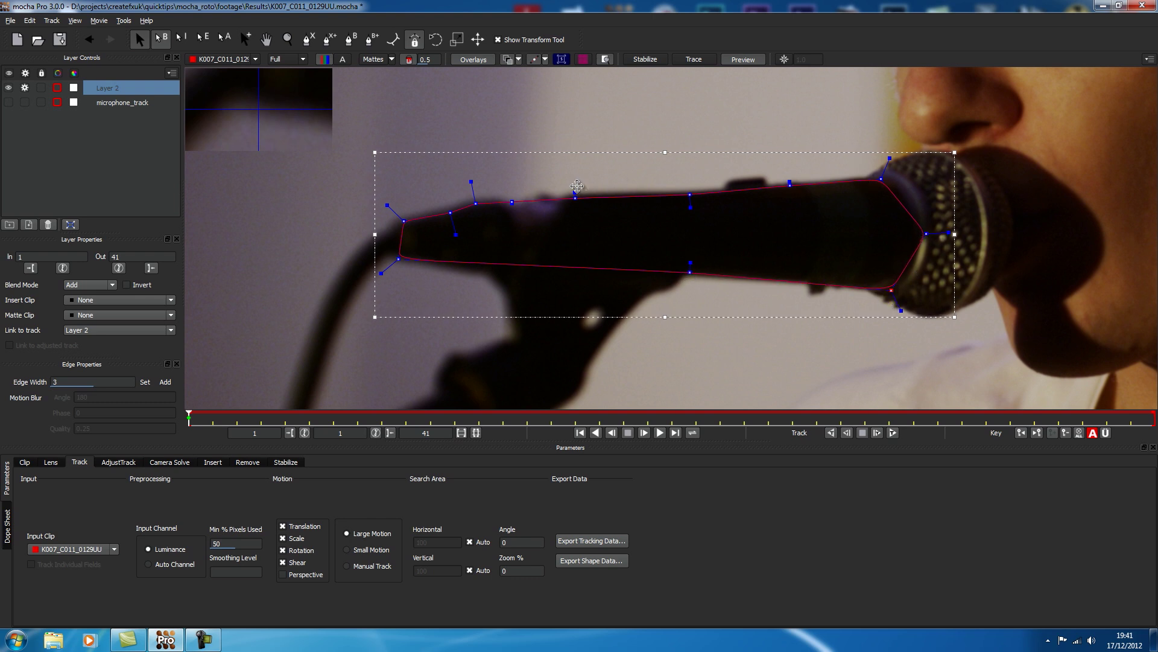
left_click_drag(575, 194, 576, 192)
double_click(114, 84)
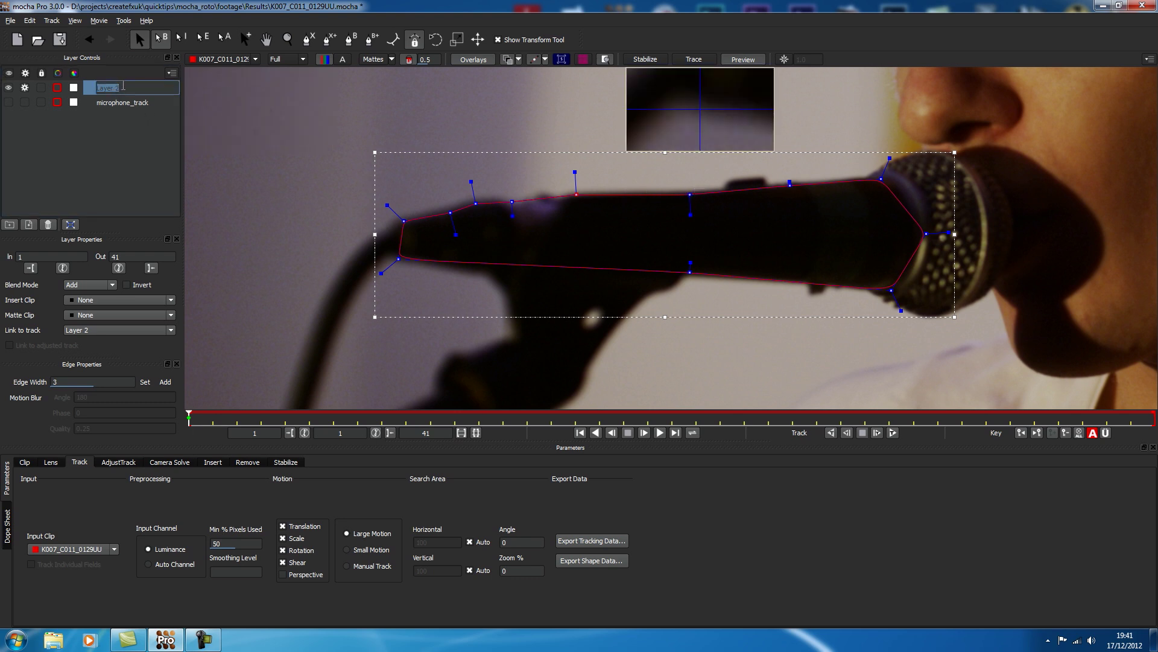
type("microphone")
Step: Confirm the name microphone and link that layer to microphone_track
left_click(54, 120)
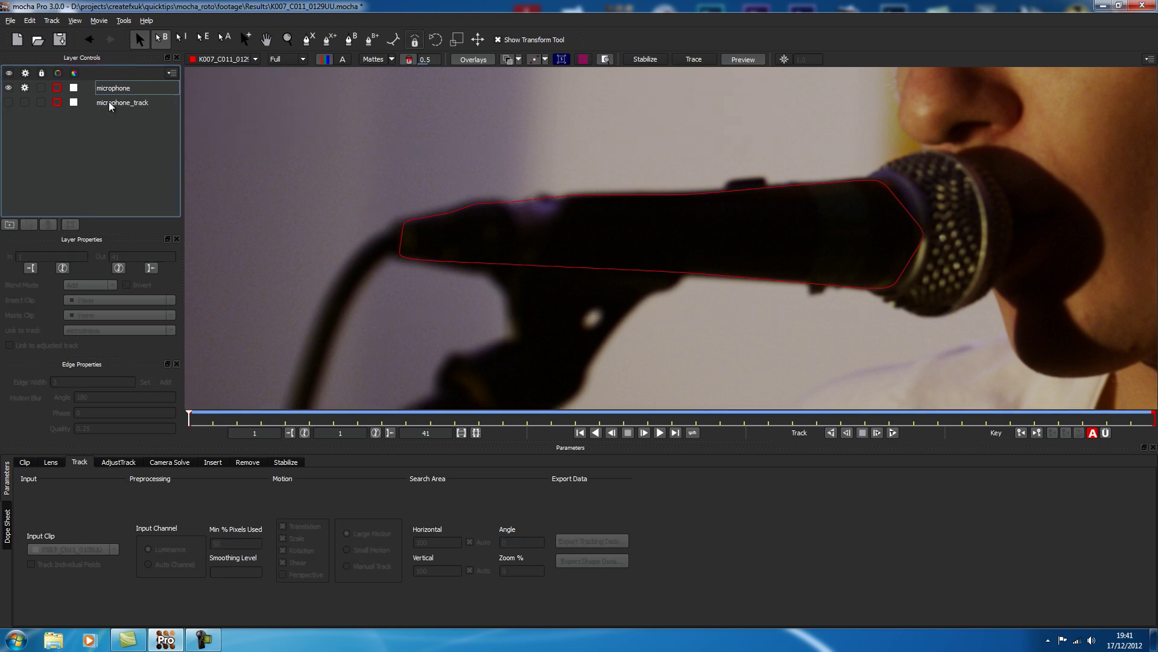
left_click(112, 89)
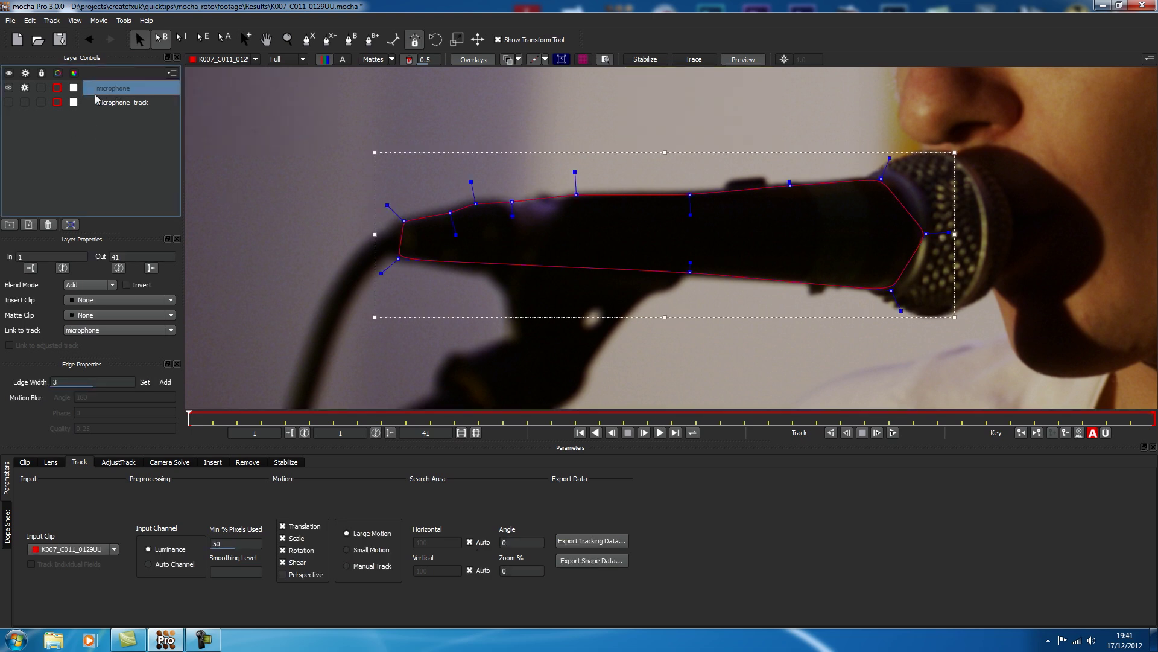
left_click(132, 330)
left_click(133, 349)
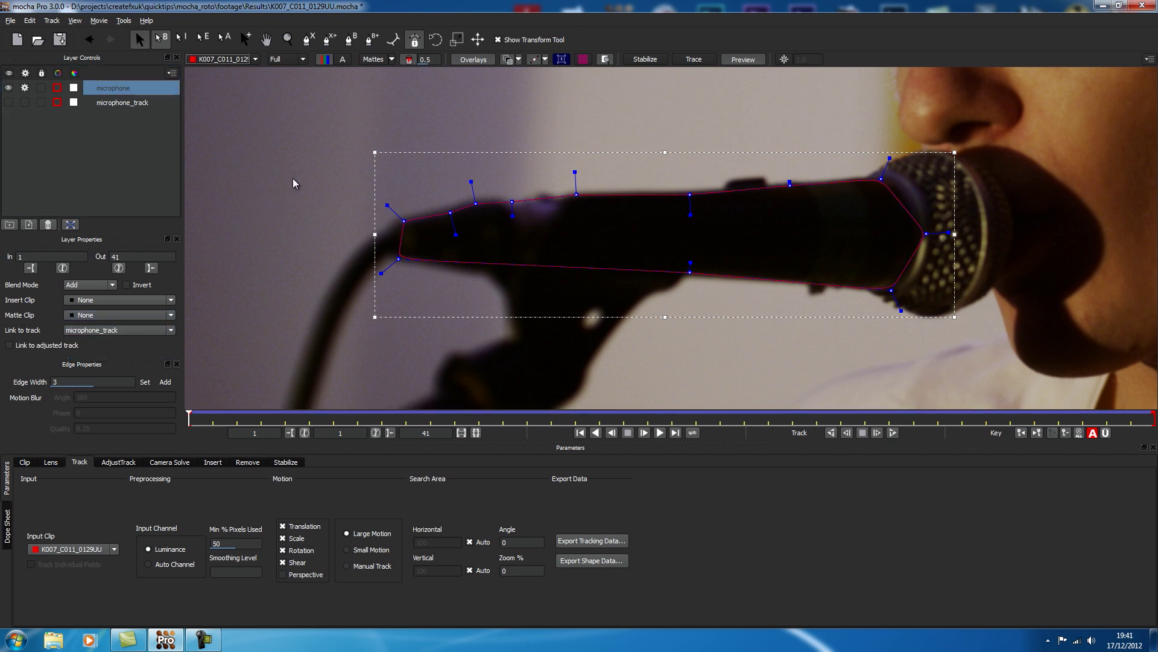
Step: Play the clip to check the linked microphone shape, stopping at frame 23
left_click(296, 161)
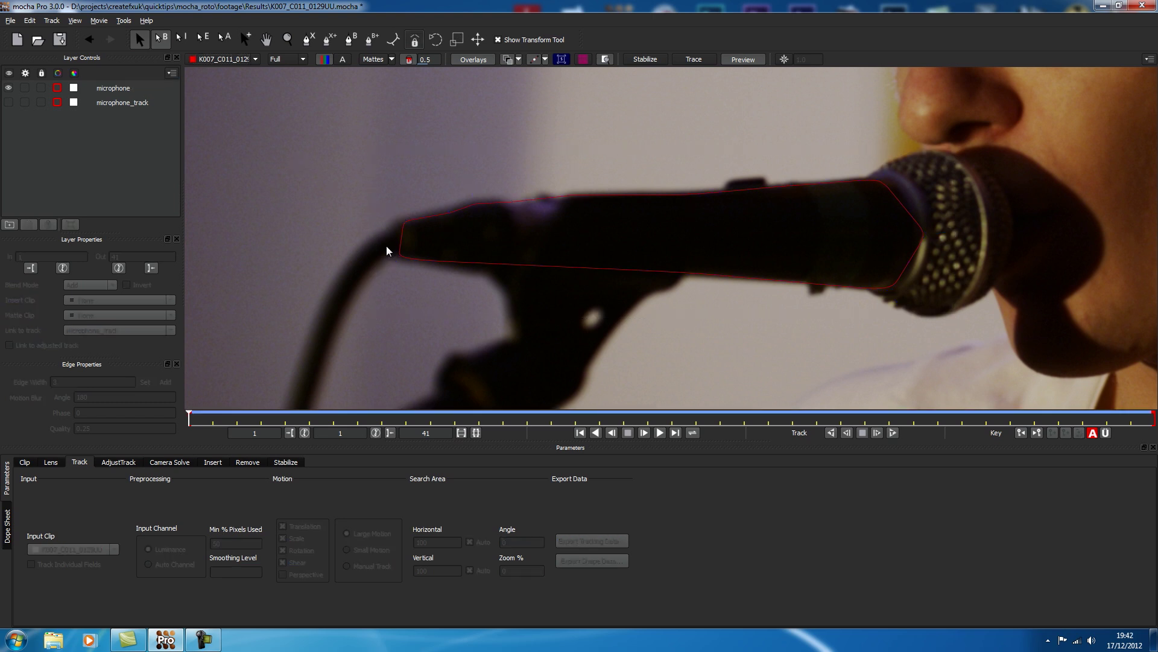
left_click(660, 433)
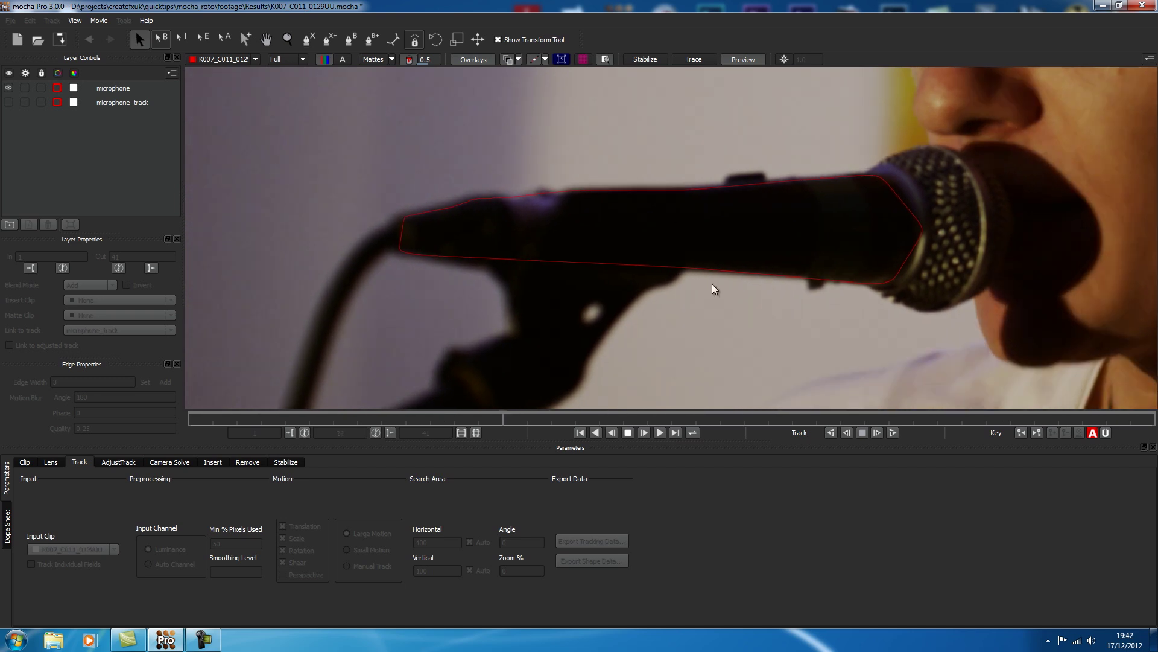
left_click(630, 432)
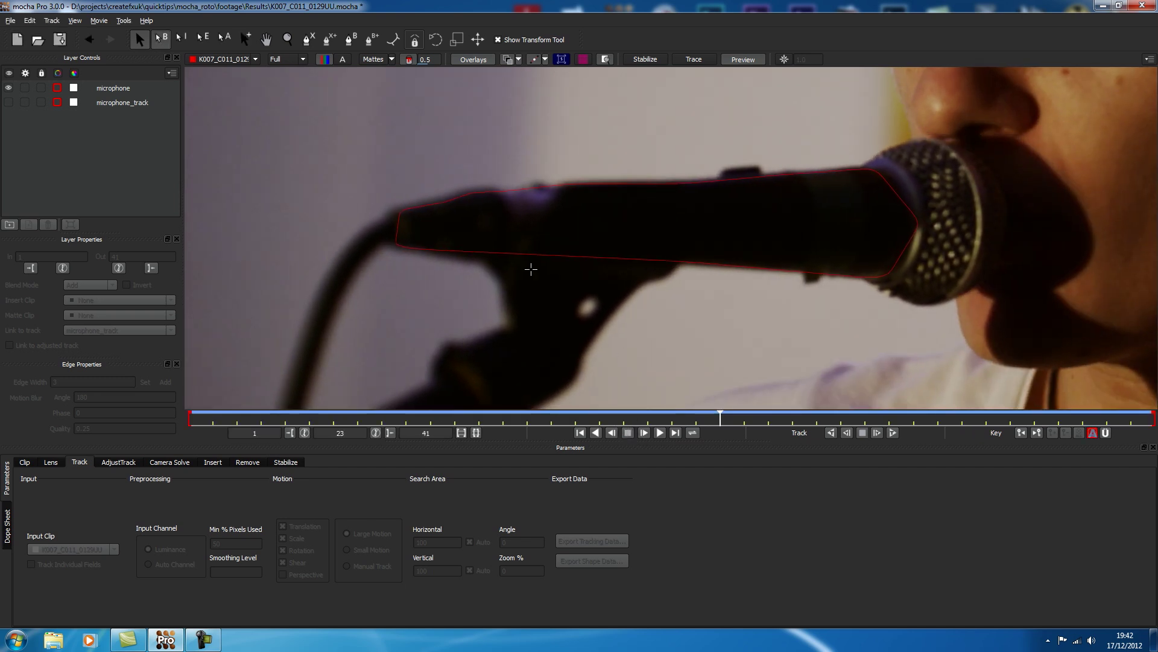
left_click(307, 40)
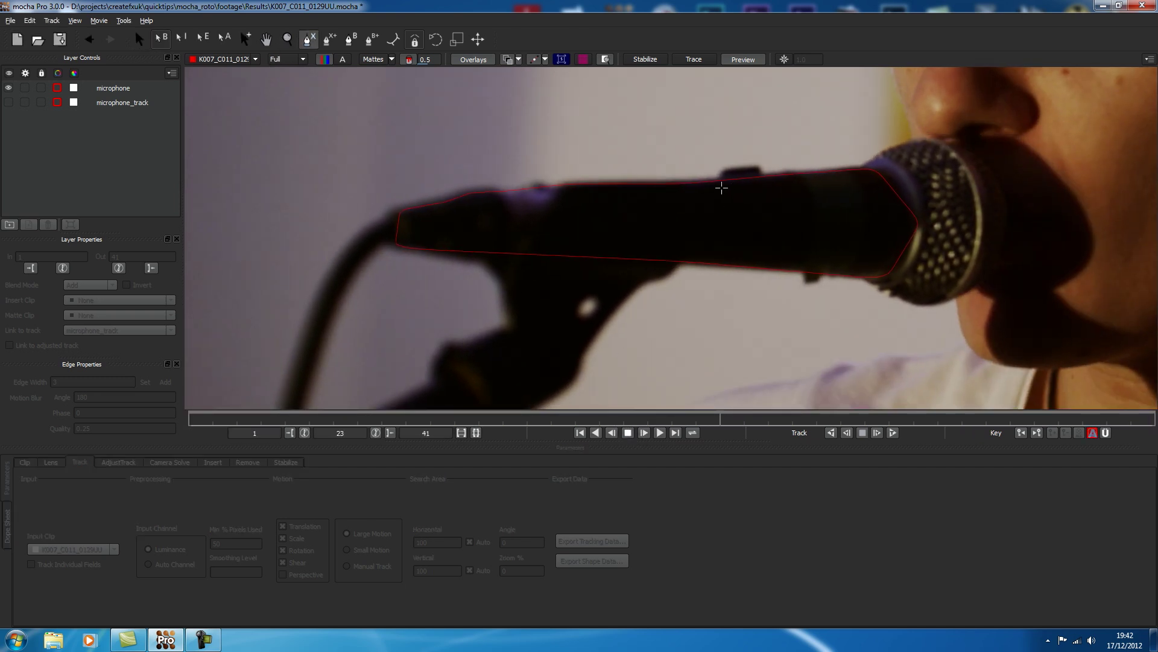
Step: Outline the small clip atop the microphone as Layer 3 and link it to microphone_track
left_click(723, 186)
left_click(726, 173)
left_click(761, 168)
left_click(770, 184)
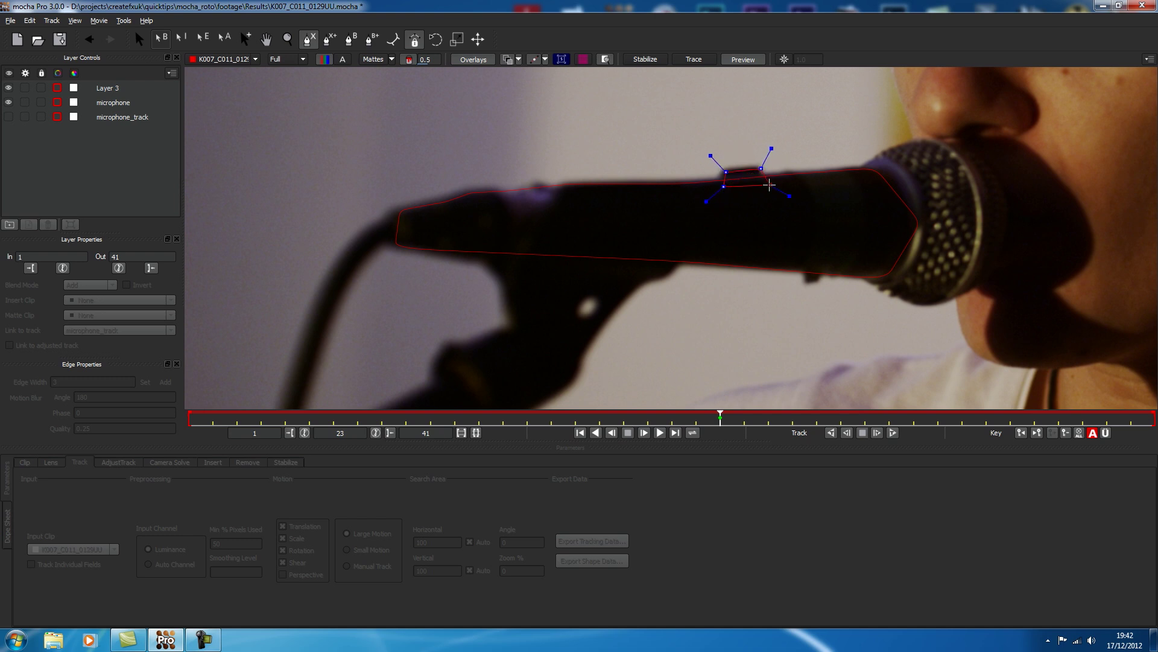
left_click(731, 194)
right_click(743, 196)
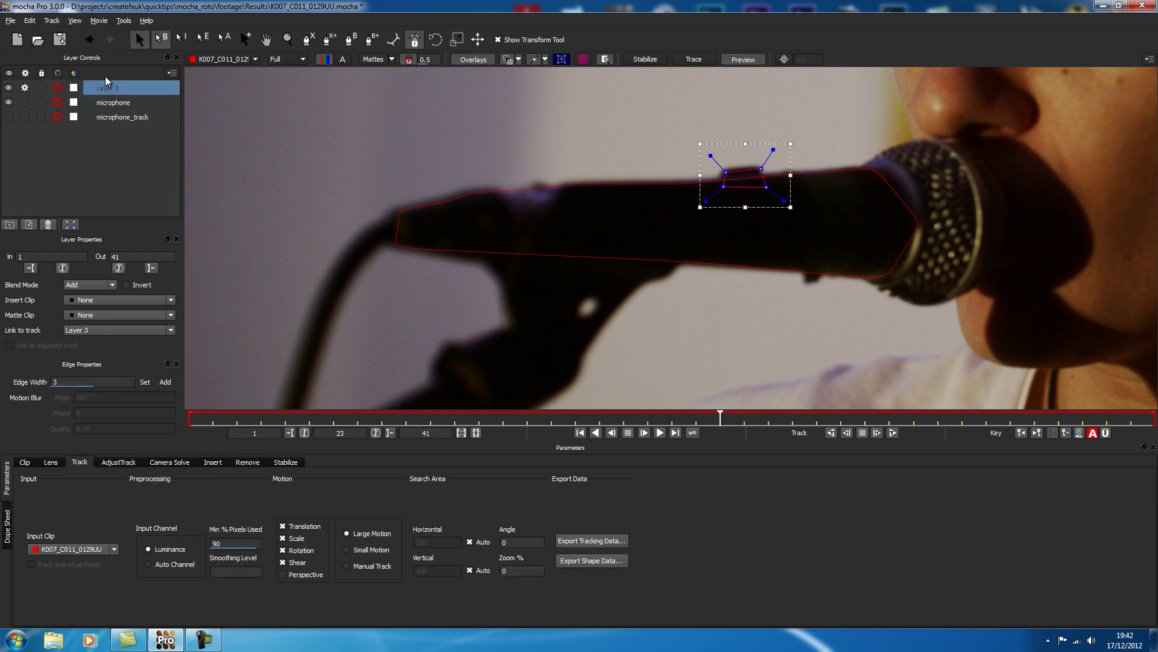
left_click(144, 330)
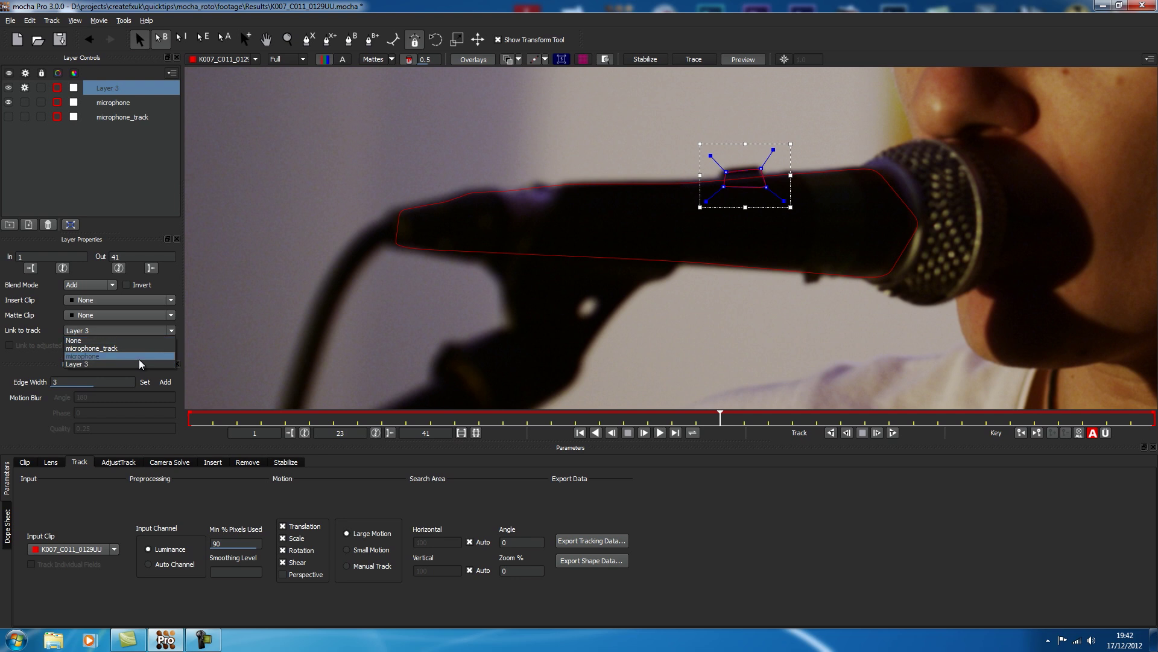
left_click(132, 349)
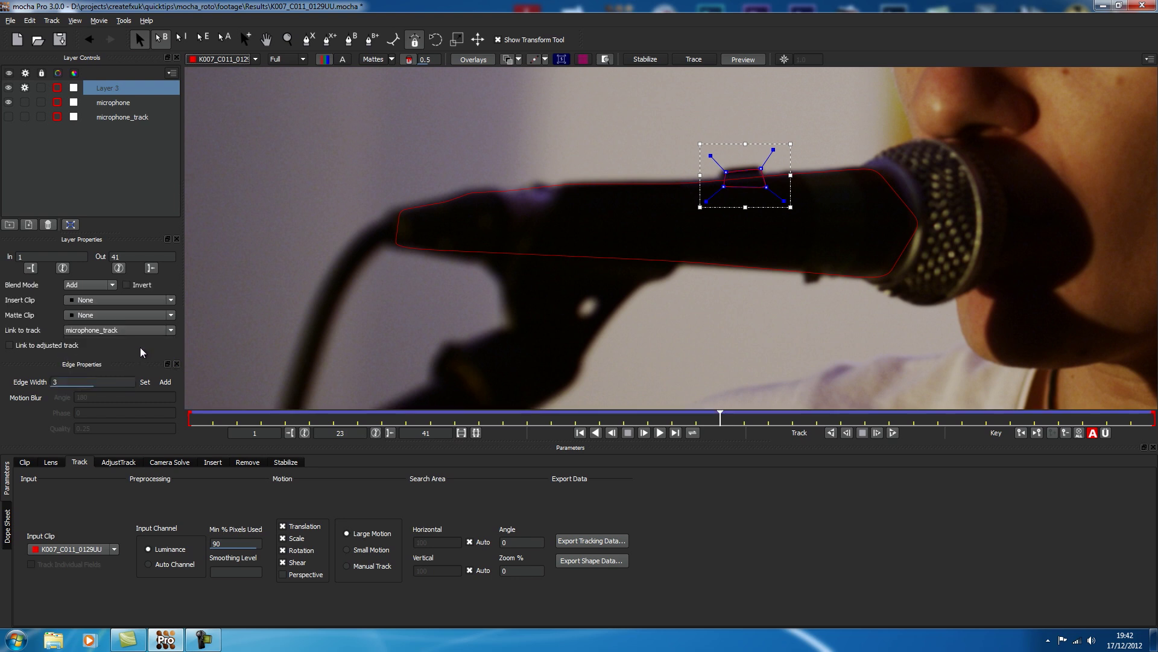
Step: Outline the holder below the microphone as Layer 4 and link it to microphone_track
left_click(307, 39)
left_click(452, 246)
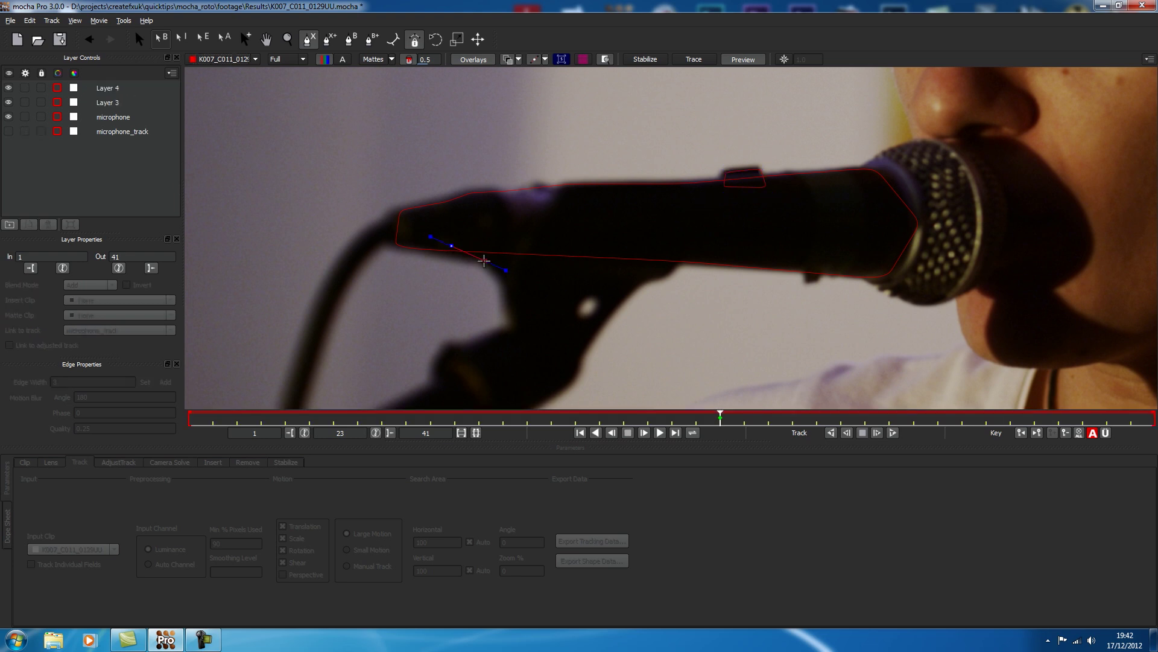
left_click(486, 261)
left_click(507, 288)
left_click(514, 327)
left_click(595, 338)
left_click(644, 280)
left_click(672, 272)
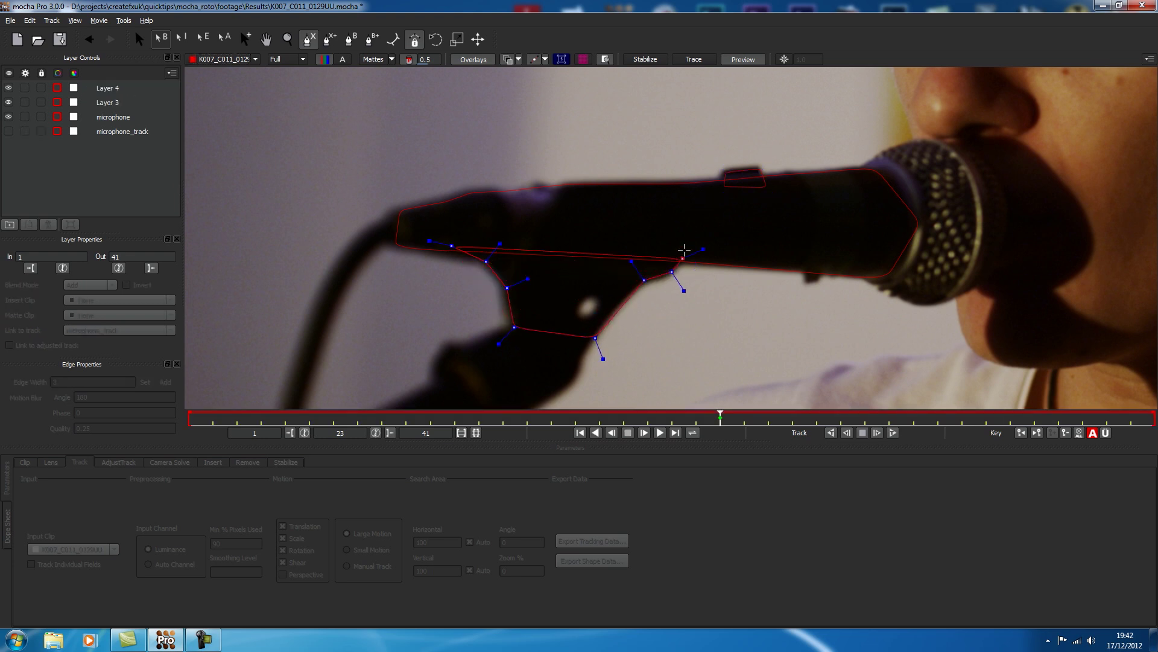
left_click(687, 244)
right_click(687, 244)
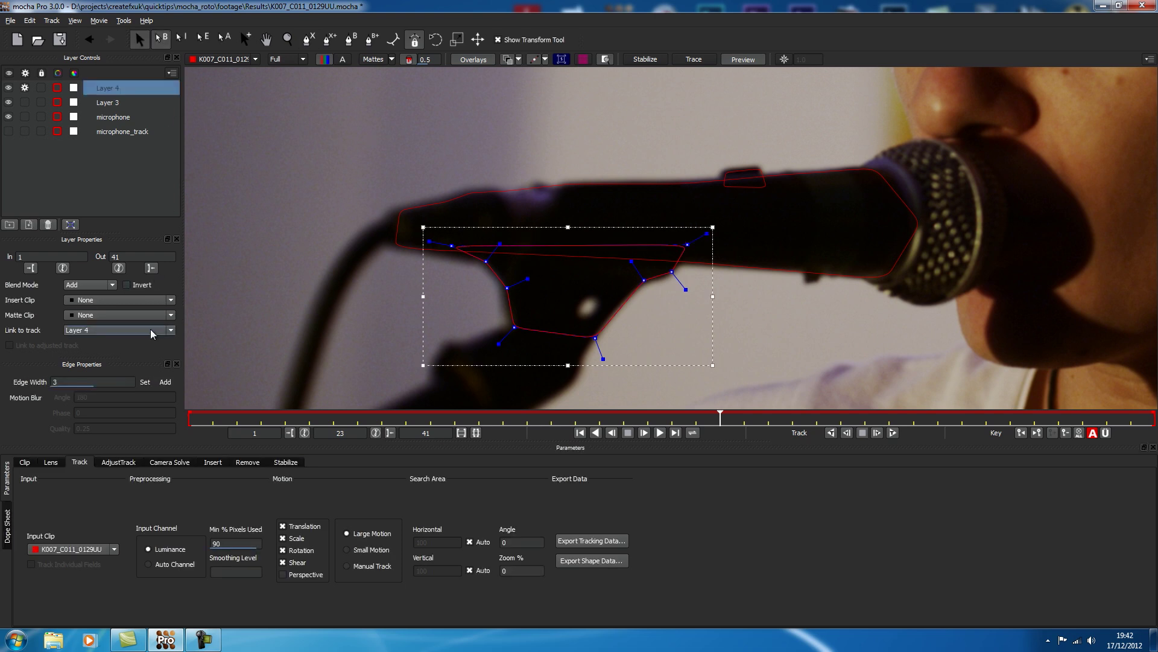
left_click(150, 330)
left_click(128, 350)
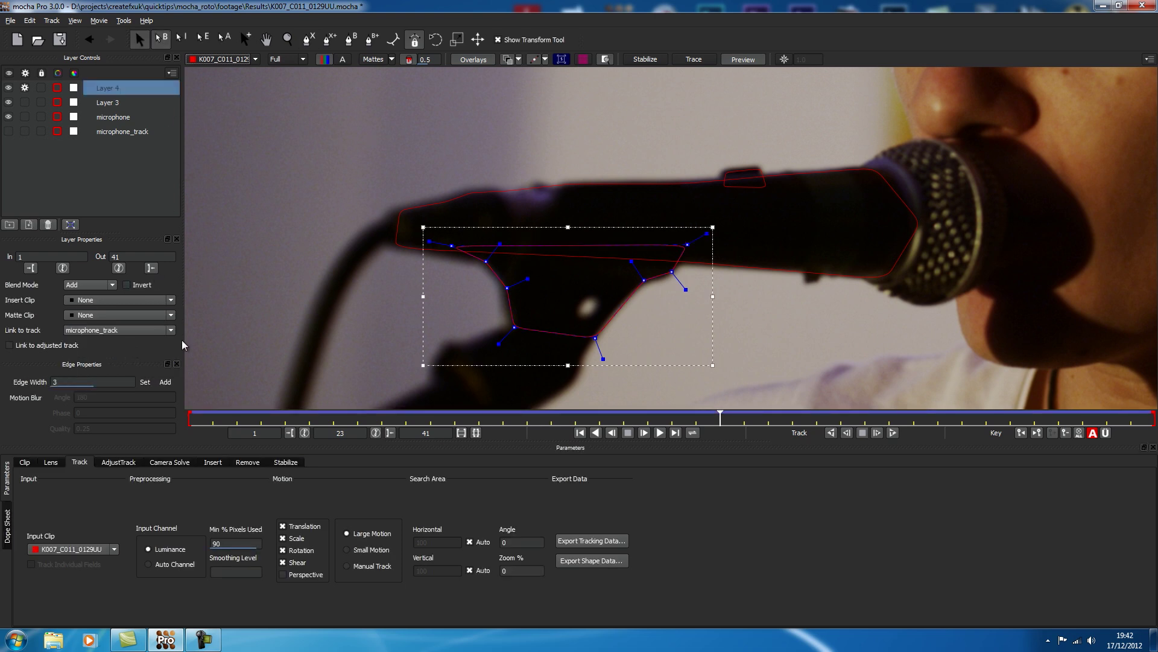
Step: Play through the shot to check the three shapes follow the mic, stopping at frame 34
key("t")
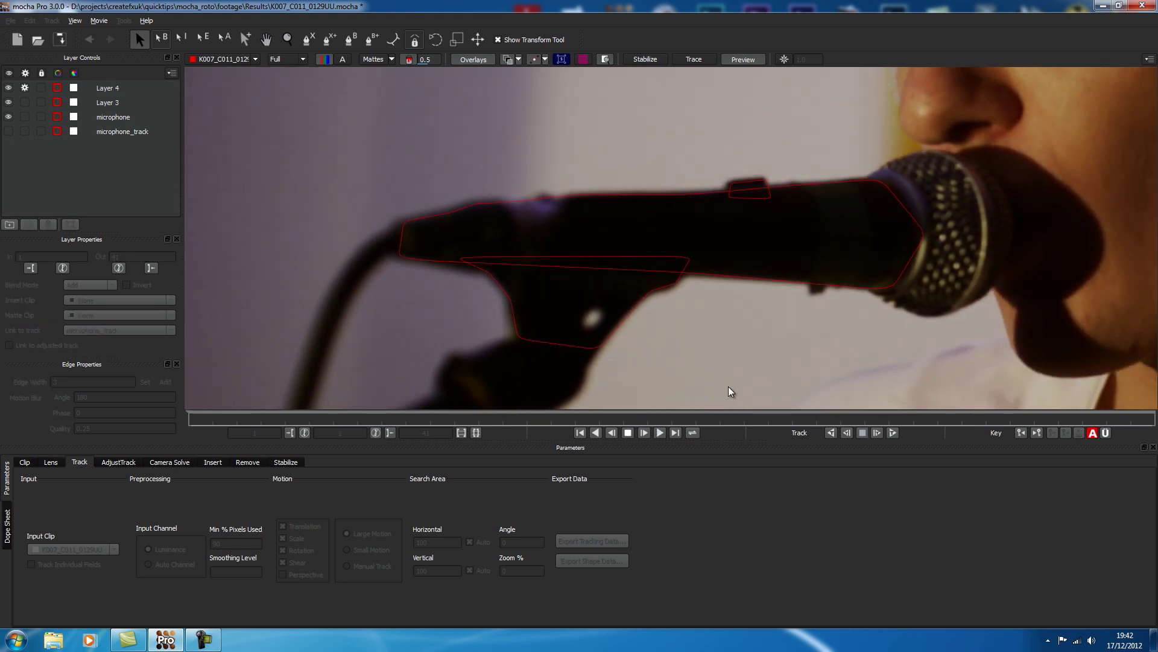
left_click(628, 433)
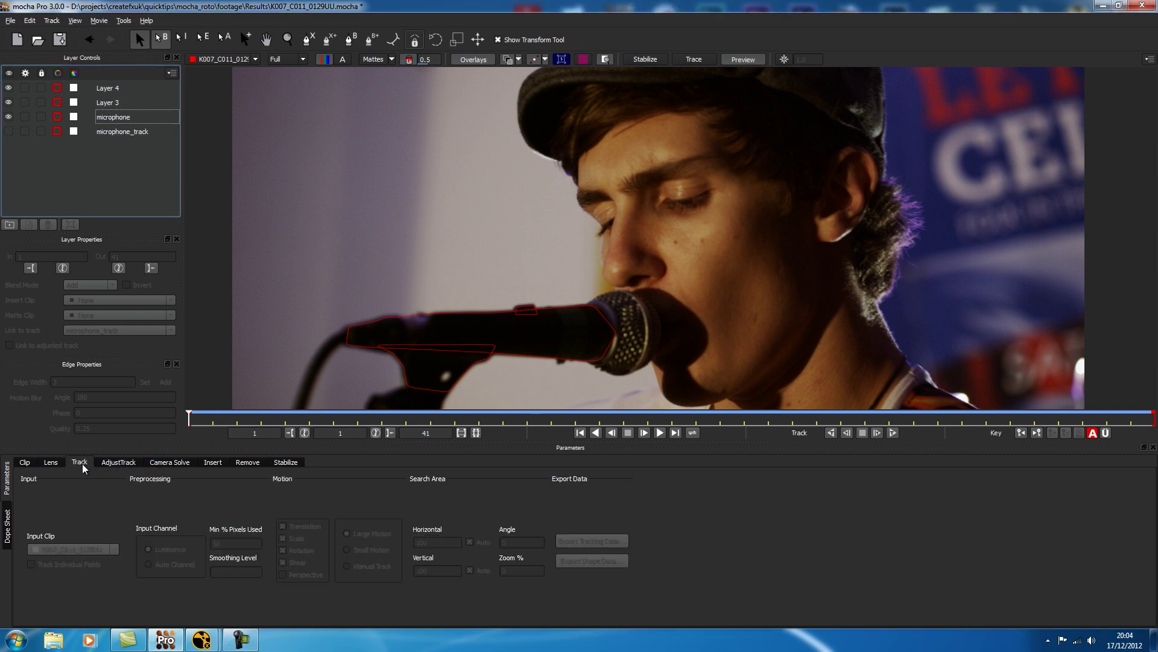
Step: Select the microphone layer and set the shape export format to Nuke v6.2 Roto (*.nk)
left_click(109, 117)
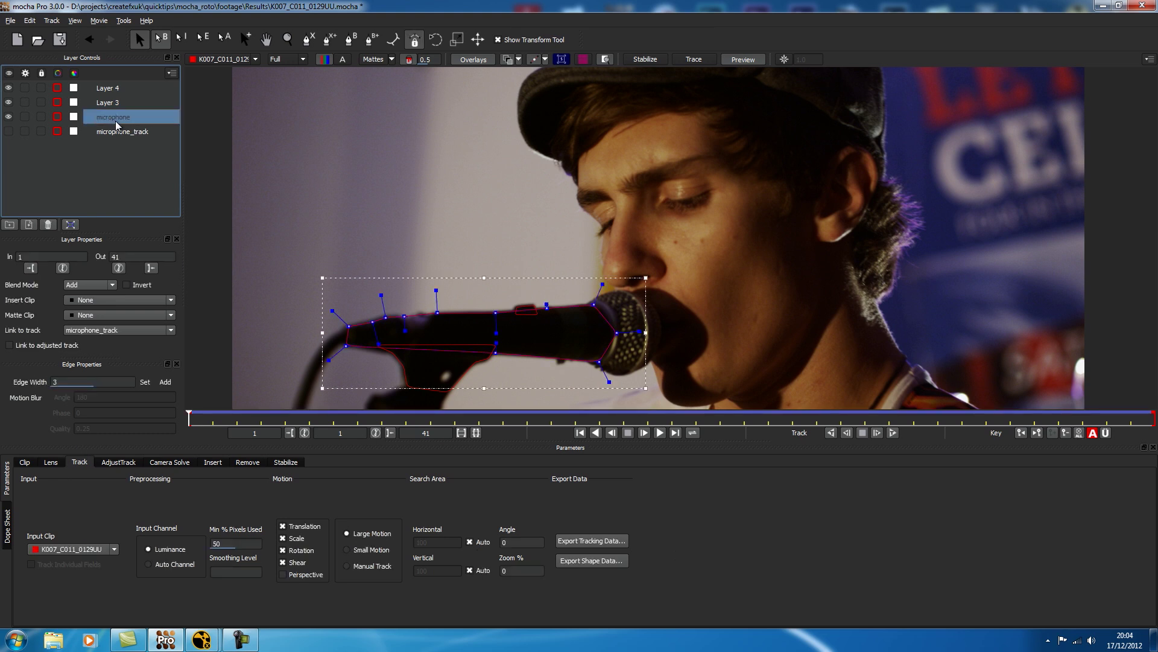
left_click(584, 564)
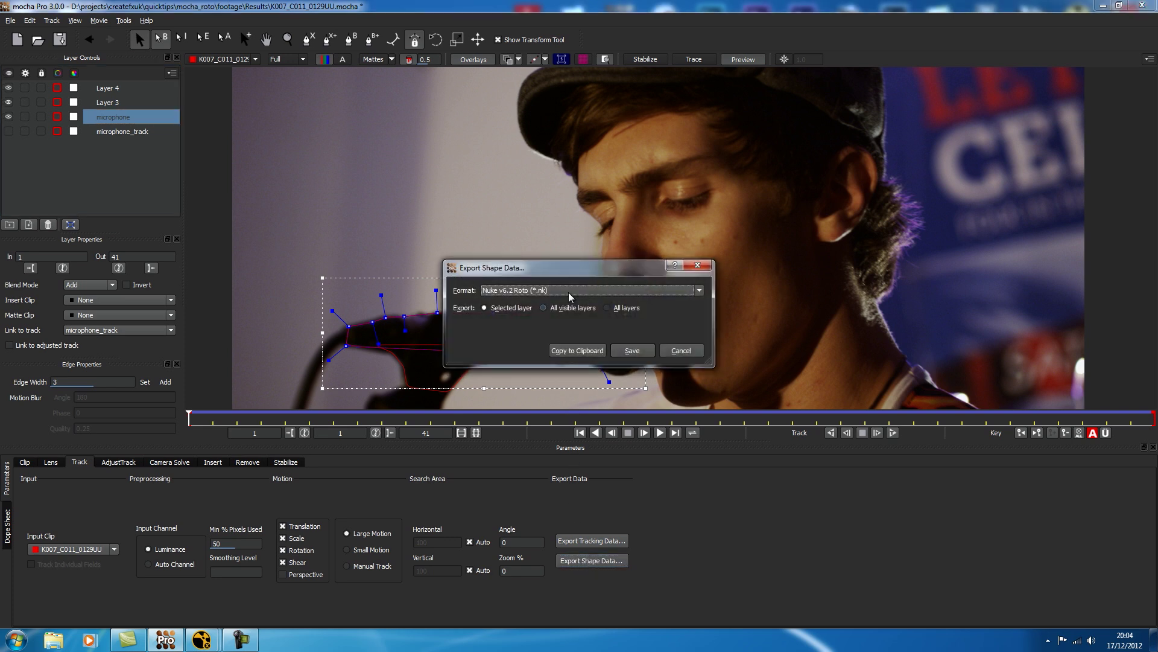
left_click_drag(569, 267, 606, 186)
left_click(700, 209)
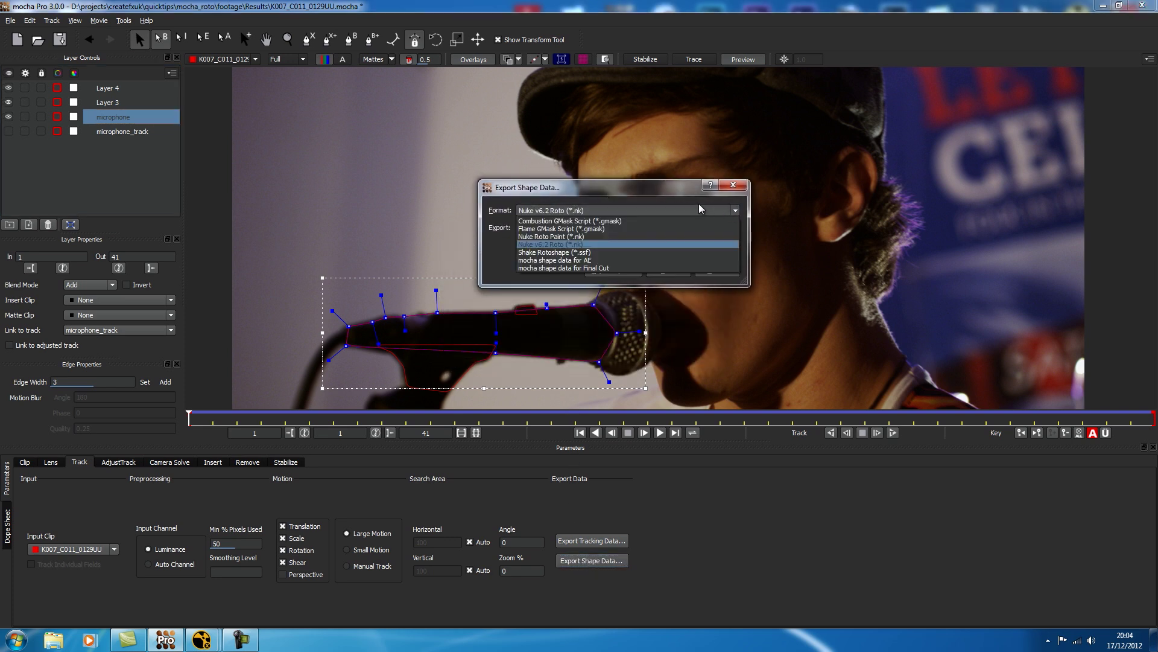
left_click(541, 244)
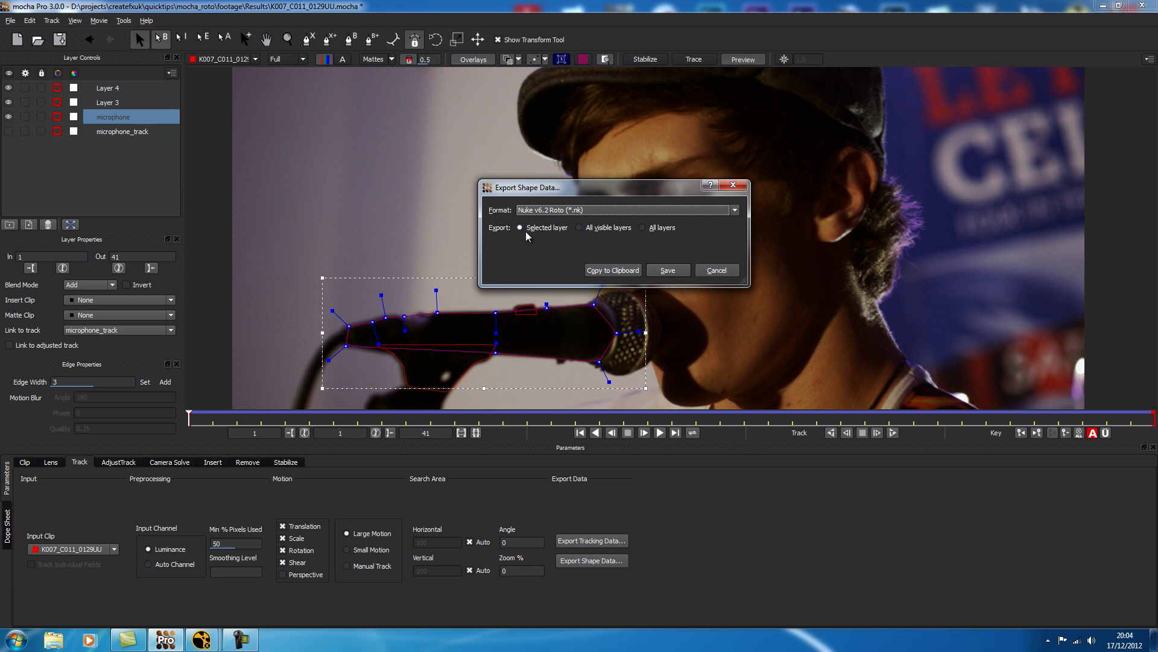
Step: Copy all visible layers' shape data to the clipboard and bring NukeX to the front
left_click(581, 229)
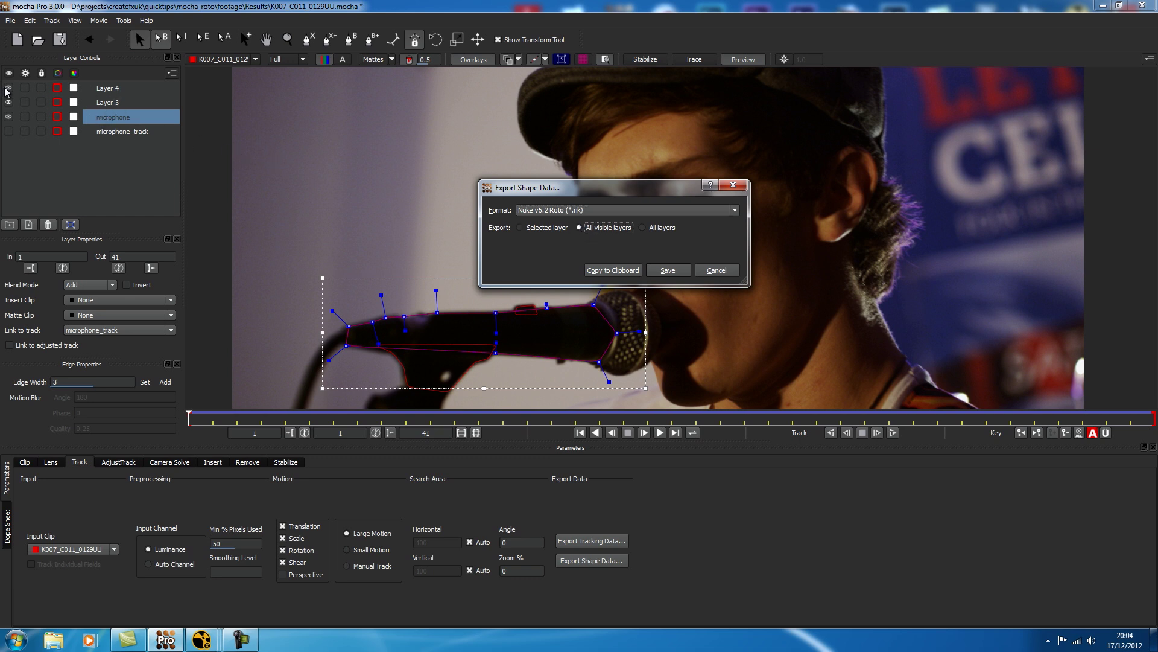
left_click(607, 272)
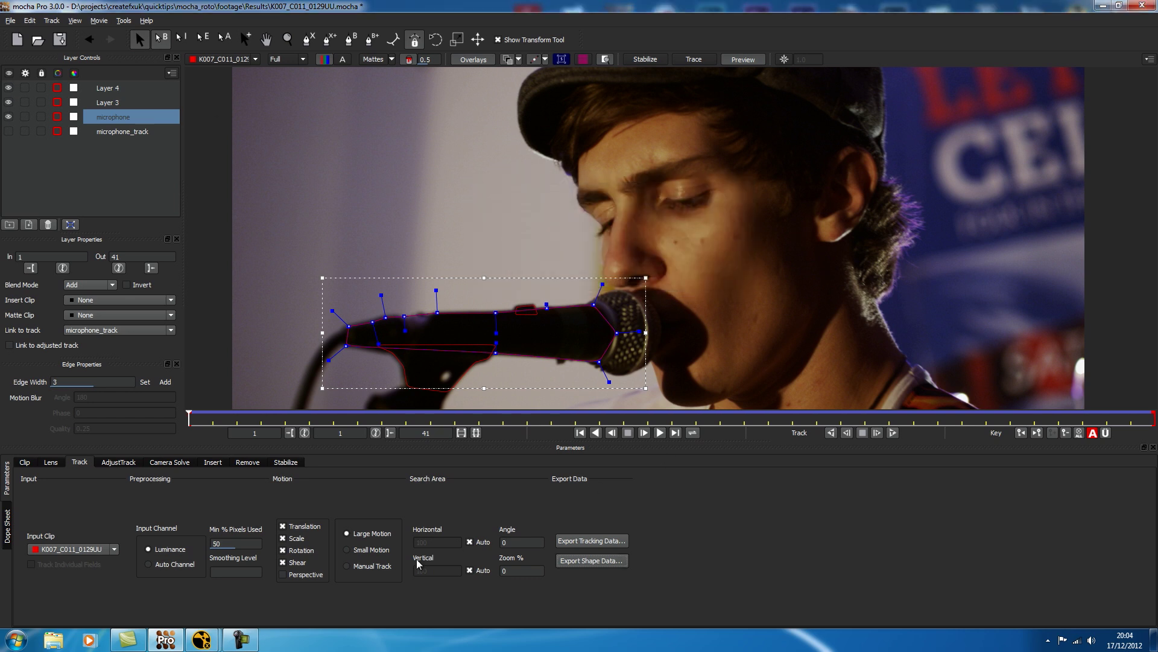
mouse_move(201, 639)
left_click(306, 594)
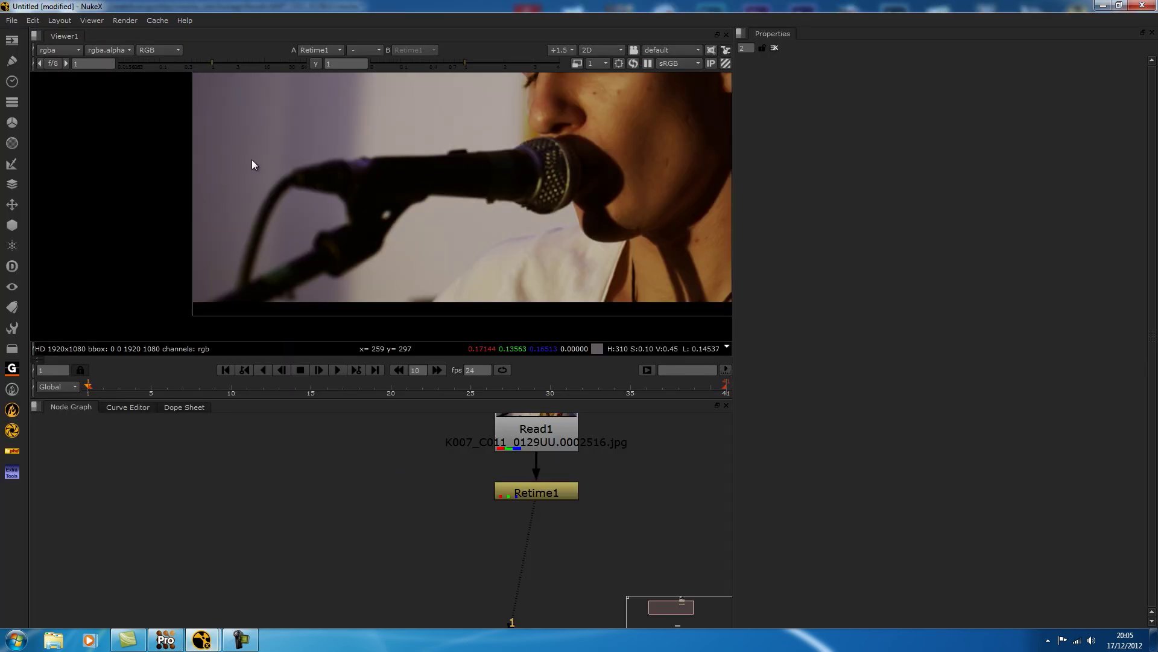
Step: Paste the mocha shapes into the Node Graph as Roto1, open its properties and select Layer_4
left_click(31, 21)
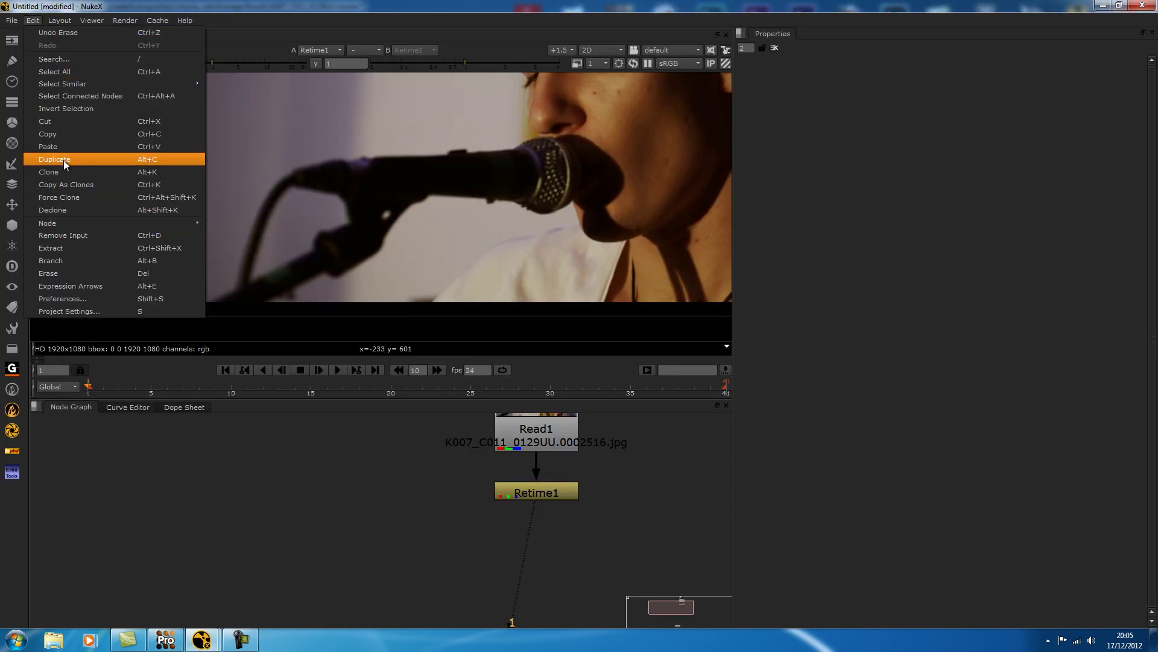
left_click(72, 147)
left_click_drag(404, 478, 413, 486)
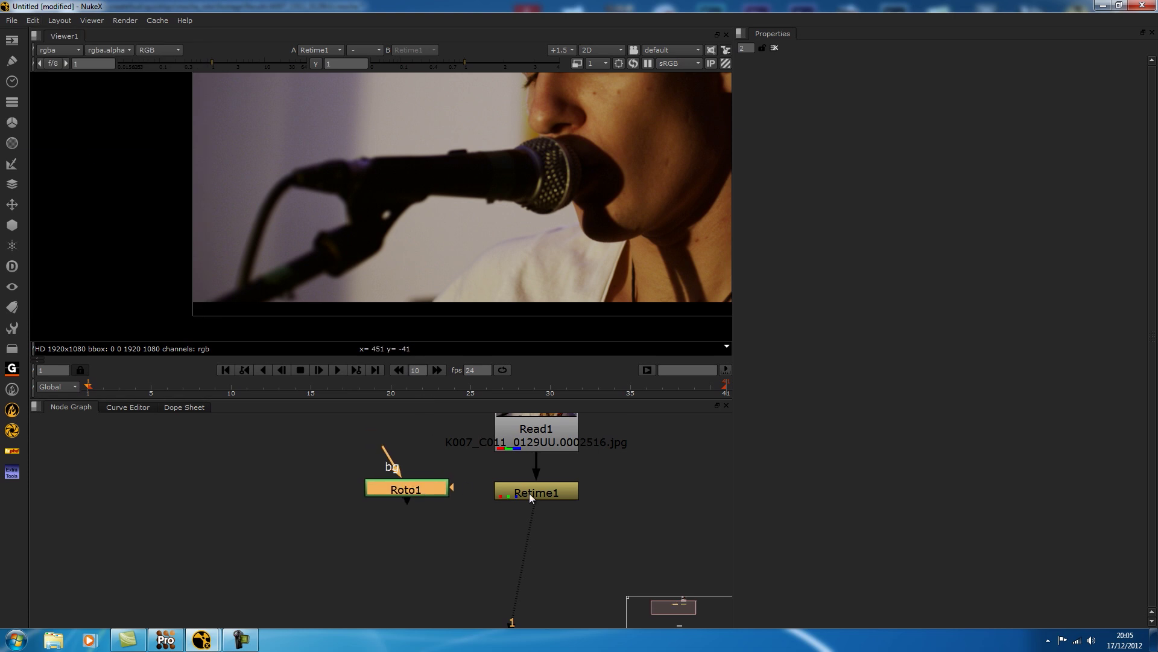
left_click(530, 497)
left_click(431, 488)
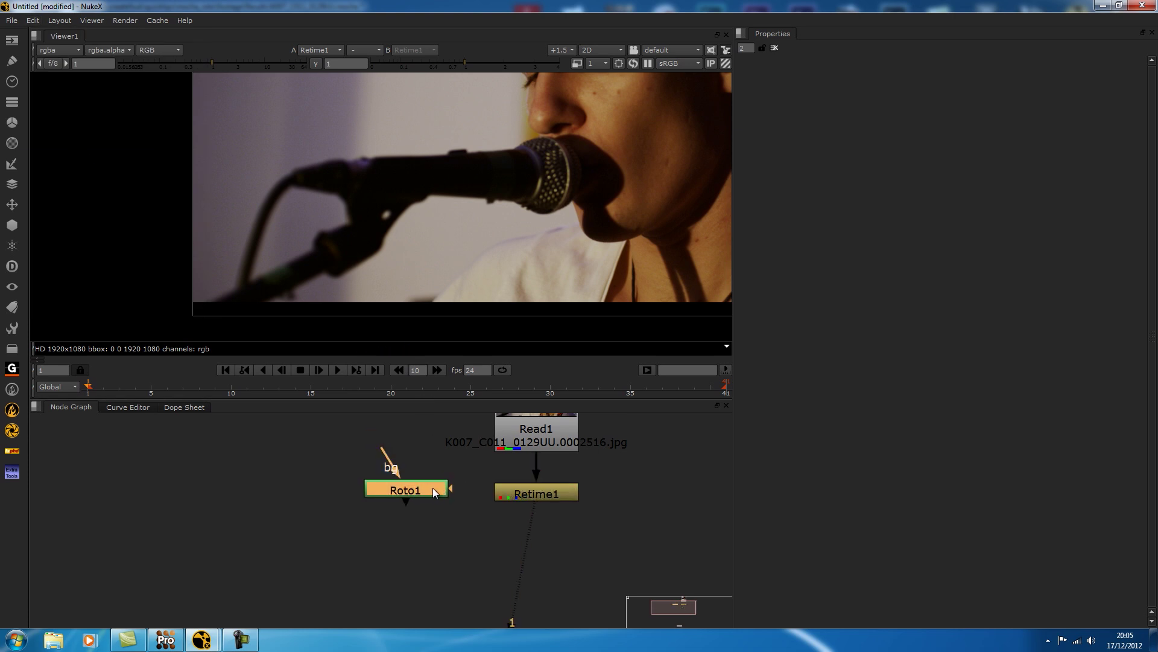
double_click(432, 488)
left_click(791, 244)
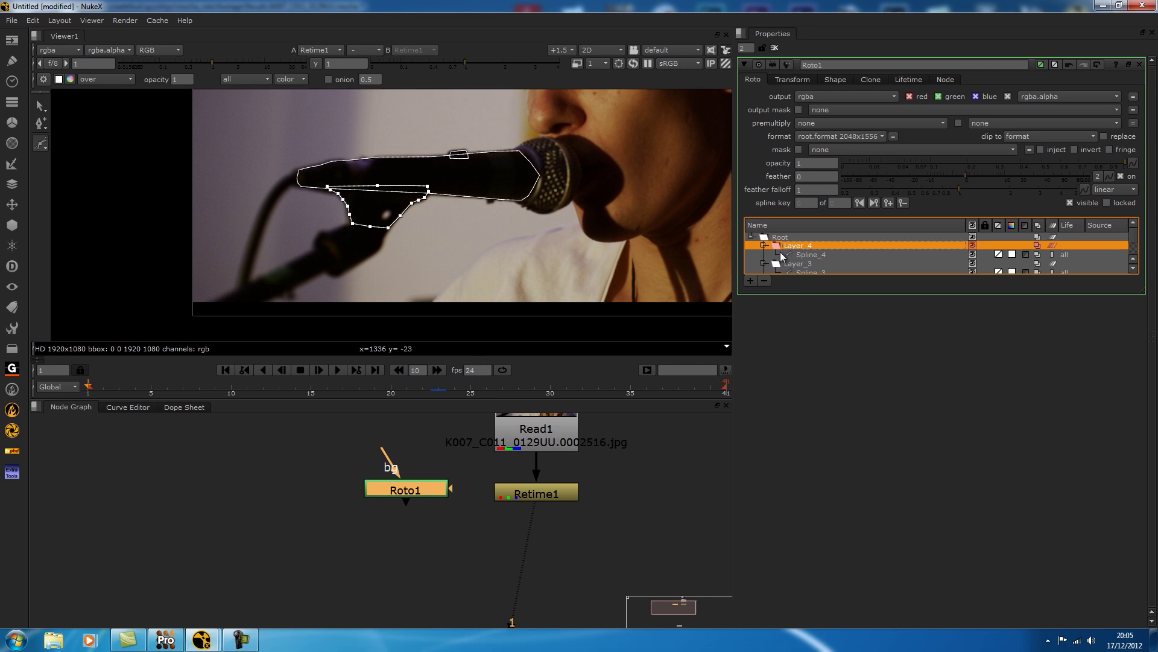
Step: Maximise the NukeX viewer and play the shot to check the Roto1 splines track the microphone
key("space")
key("l")
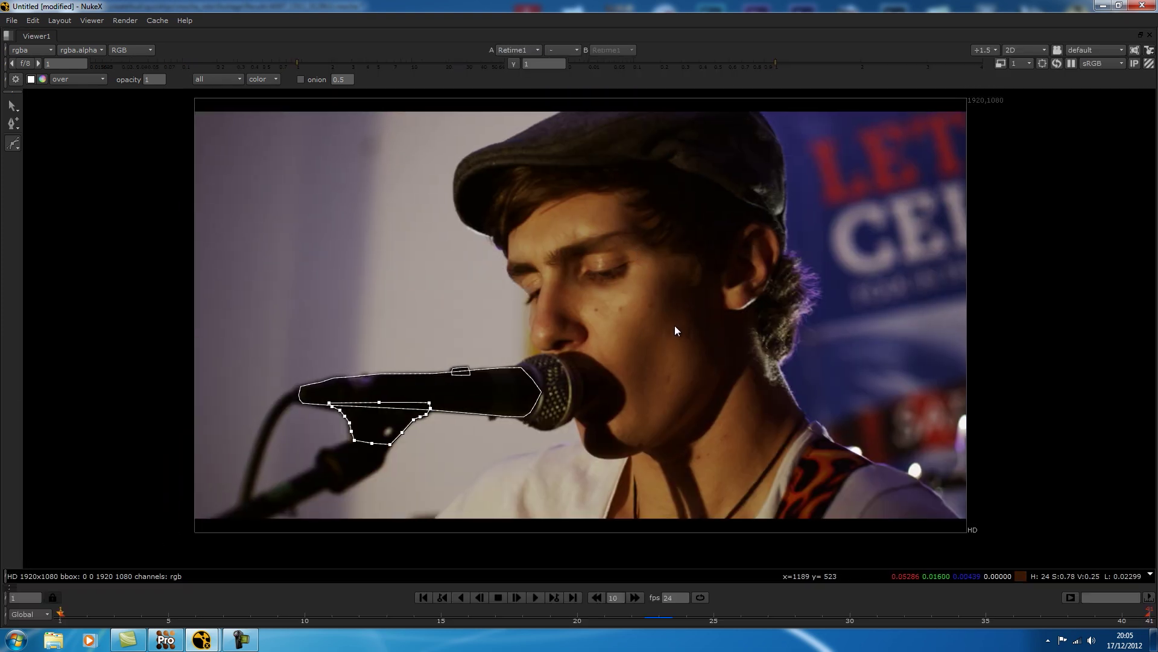